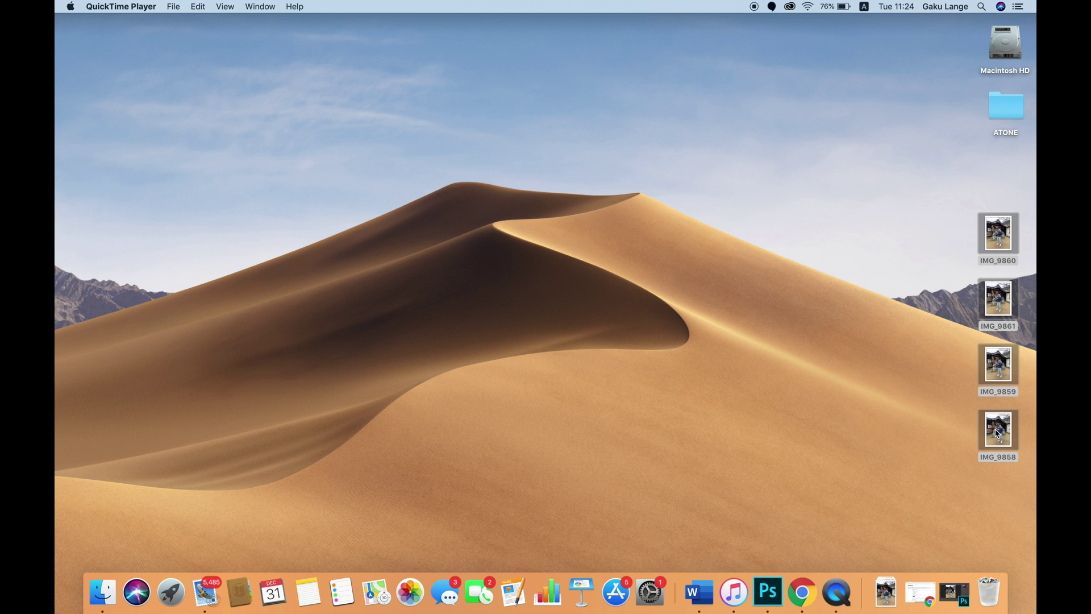
Drag the IMG_9859 photo into IMG_9858 as a new layer and close IMG_9859.
click(960, 588)
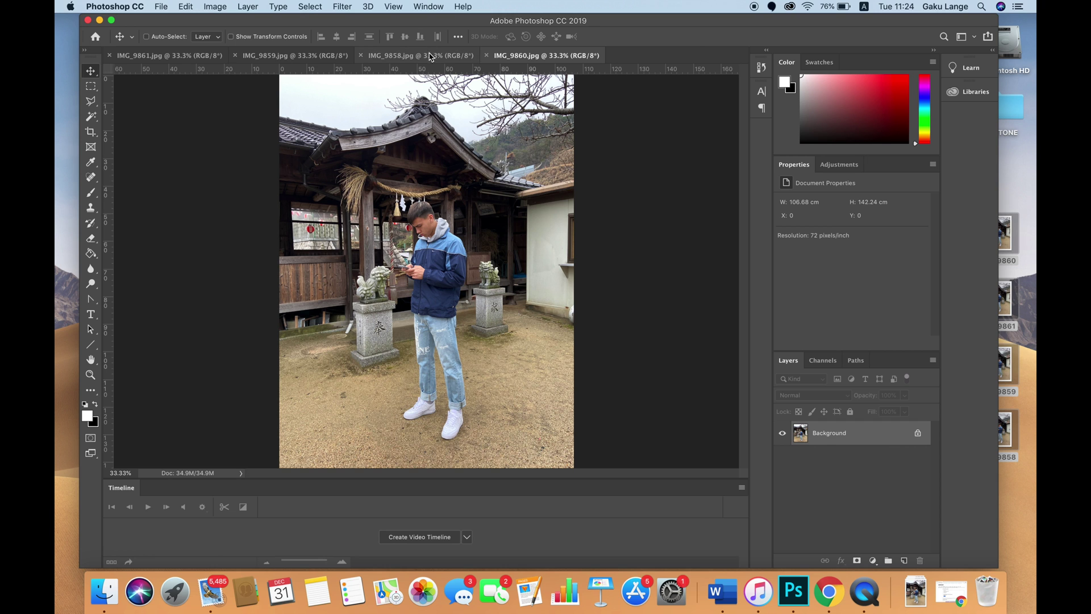
click(432, 57)
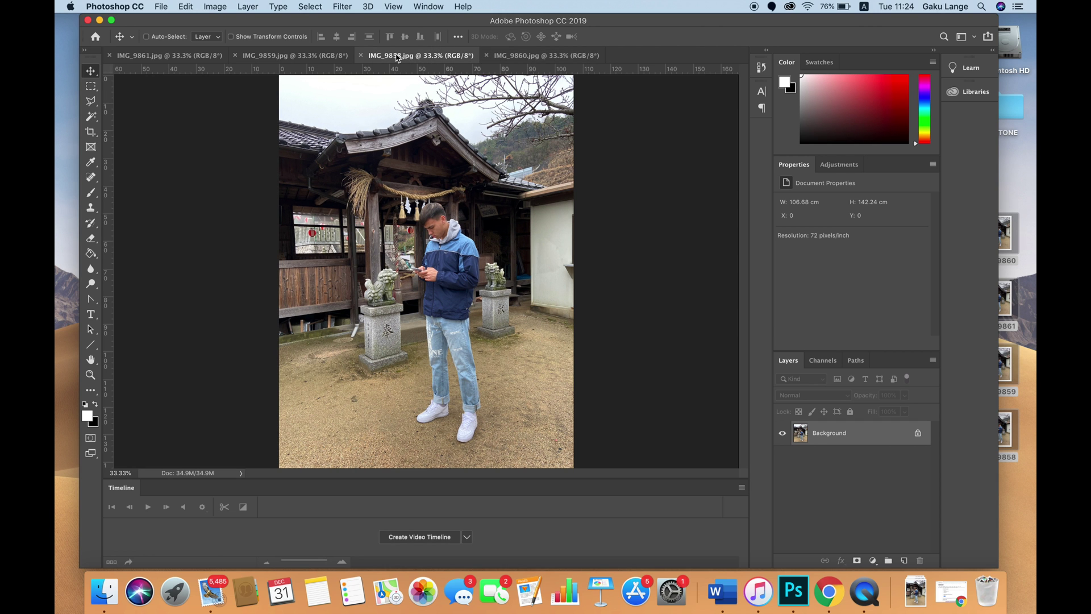
click(312, 59)
mouse_move(398, 121)
mouse_down()
mouse_move(413, 59)
mouse_move(405, 135)
mouse_up()
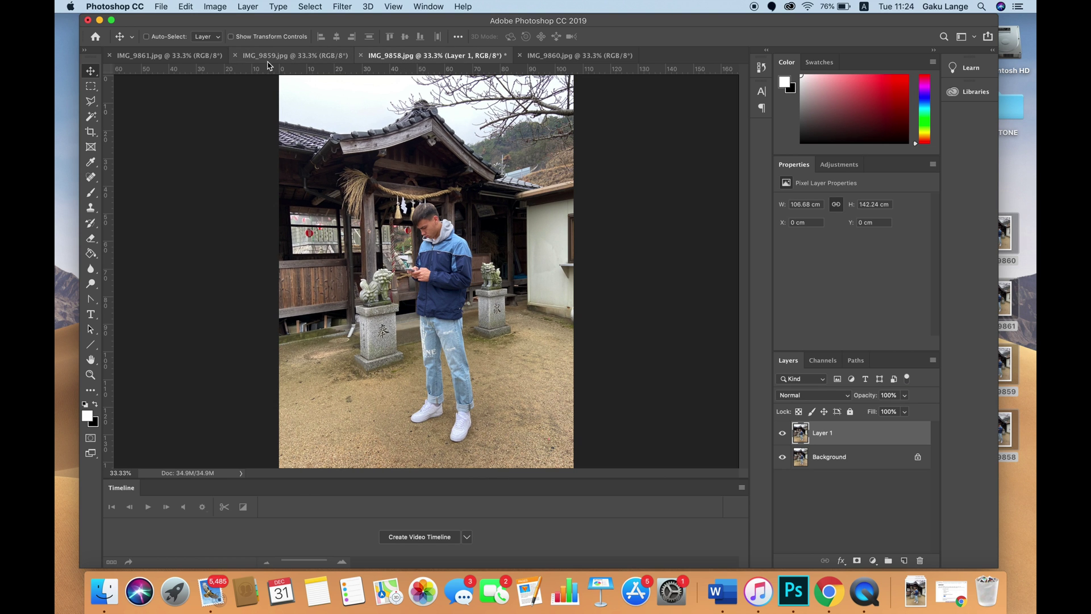
click(236, 55)
Add IMG_9860 and IMG_9861 to IMG_9858 as Layers 2 and 3, then close both documents.
click(459, 59)
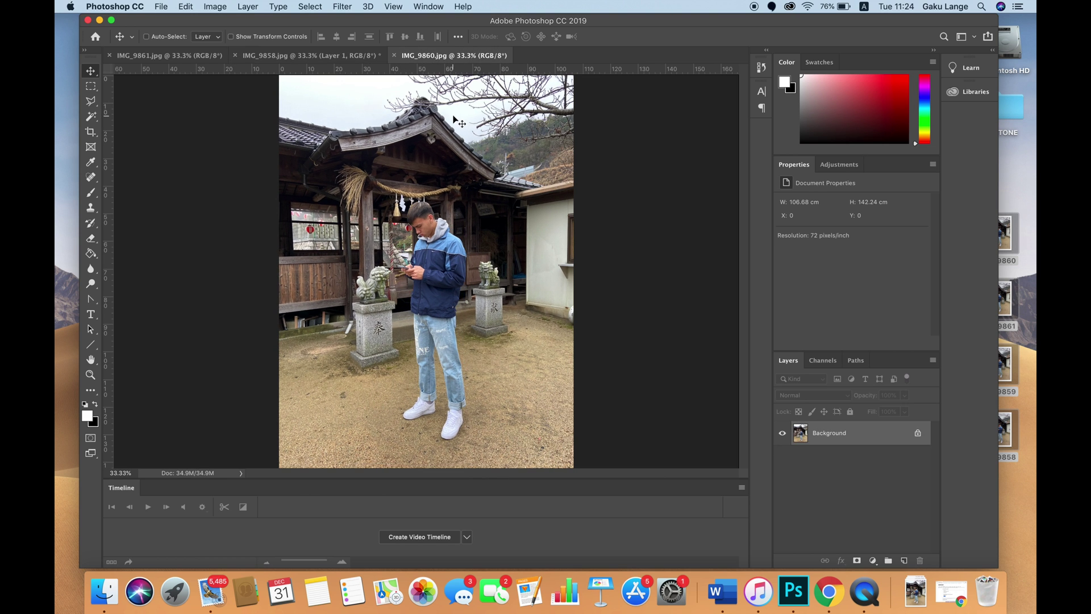
drag(458, 117, 341, 170)
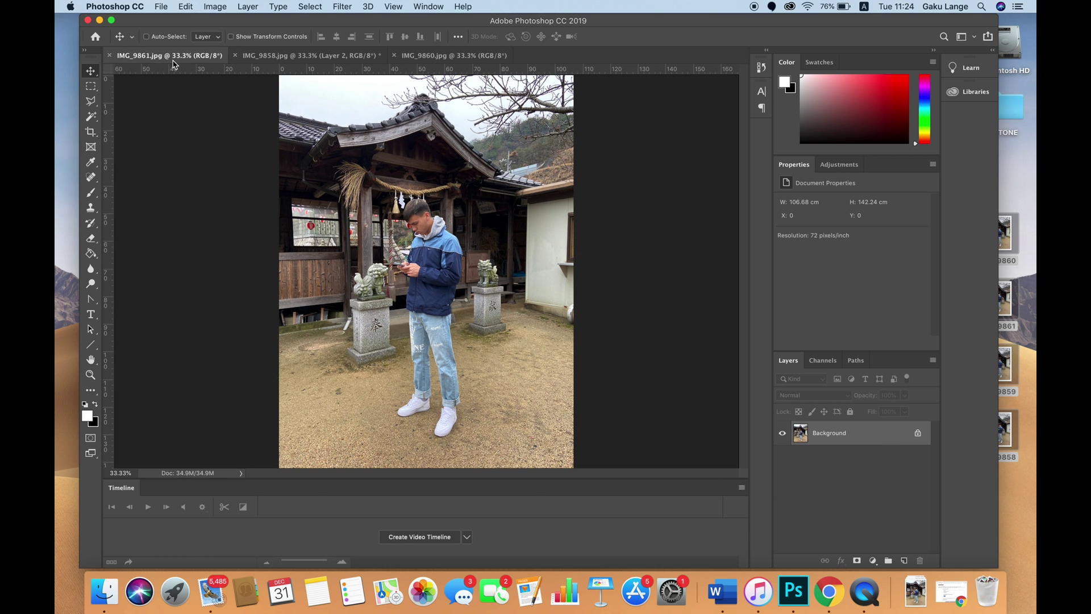
drag(312, 69, 314, 70)
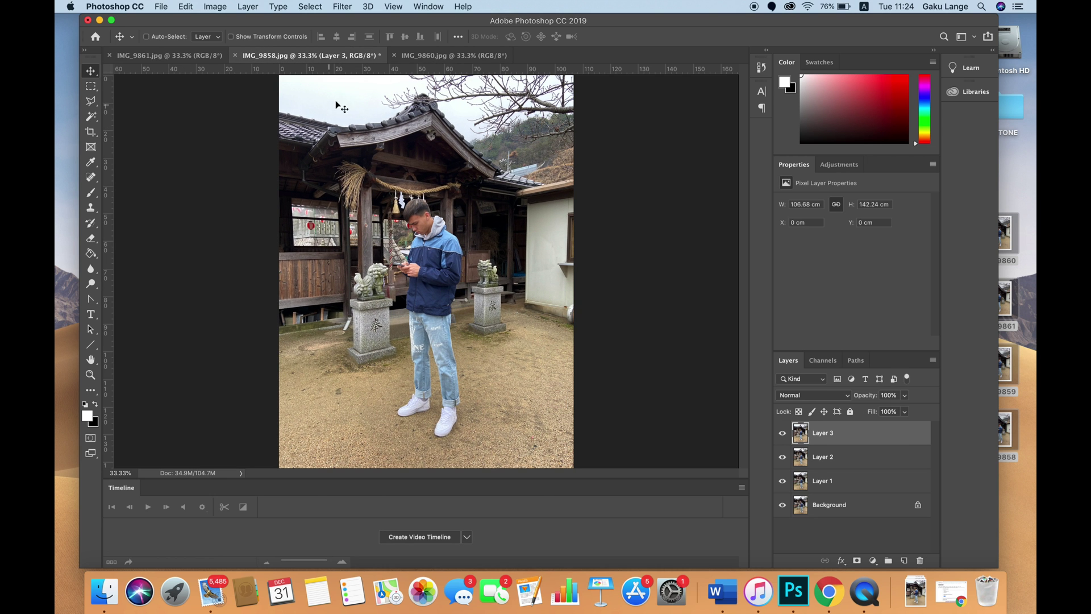
click(393, 55)
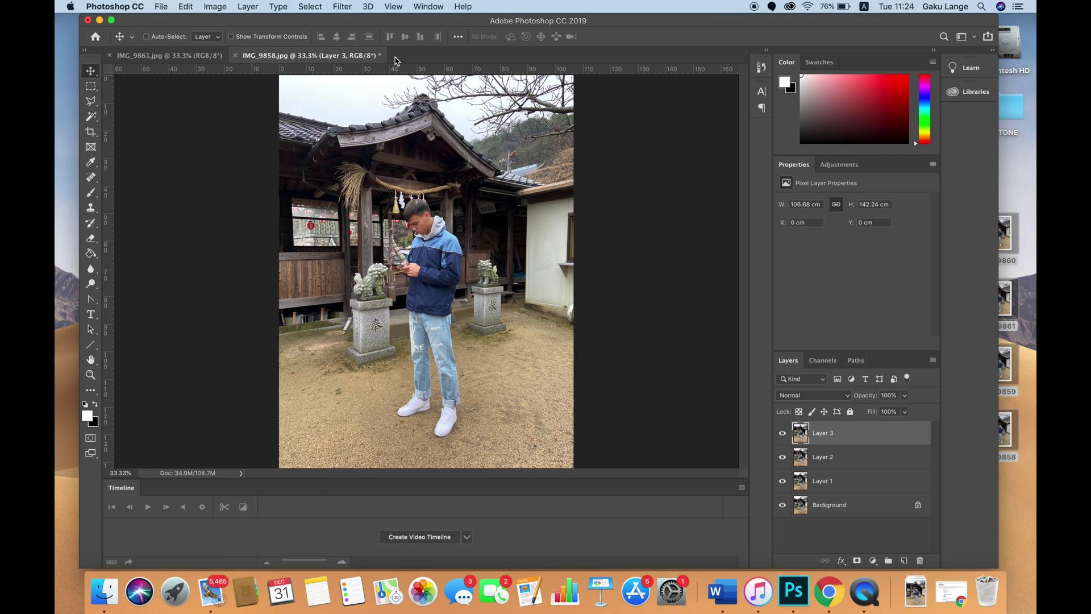
click(110, 55)
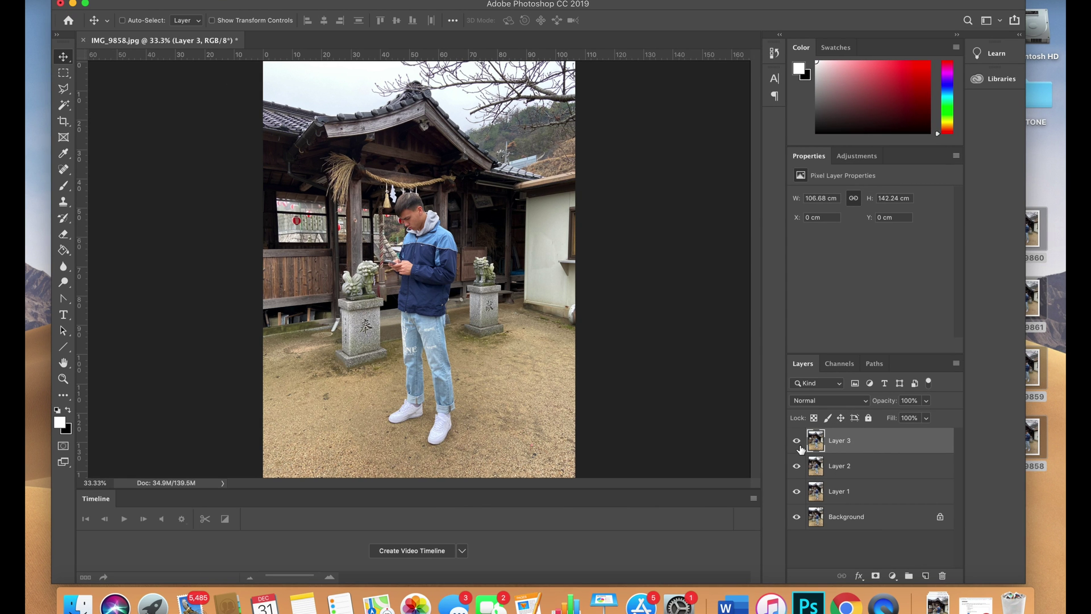
Hide the upper layers, then enlarge and tilt Layer 2 with Free Transform to match the background.
click(796, 441)
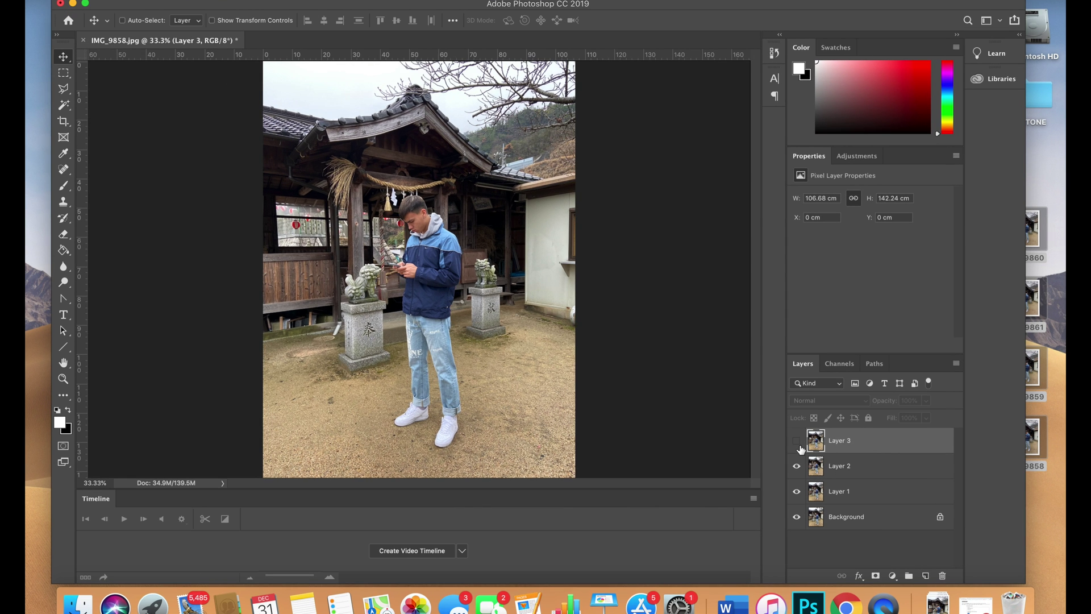
click(796, 465)
click(796, 491)
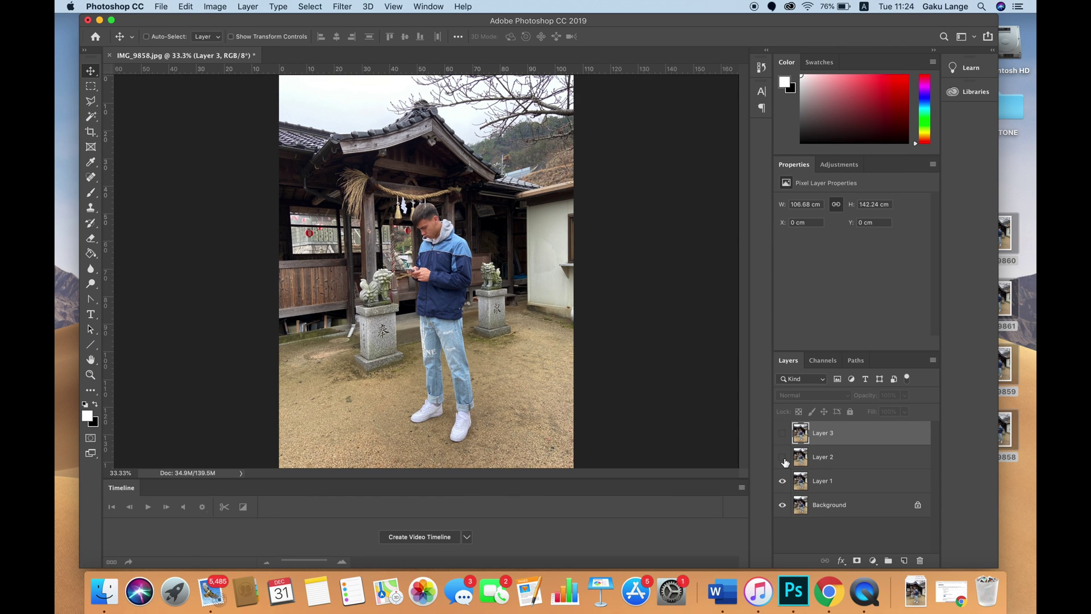
click(796, 466)
click(870, 467)
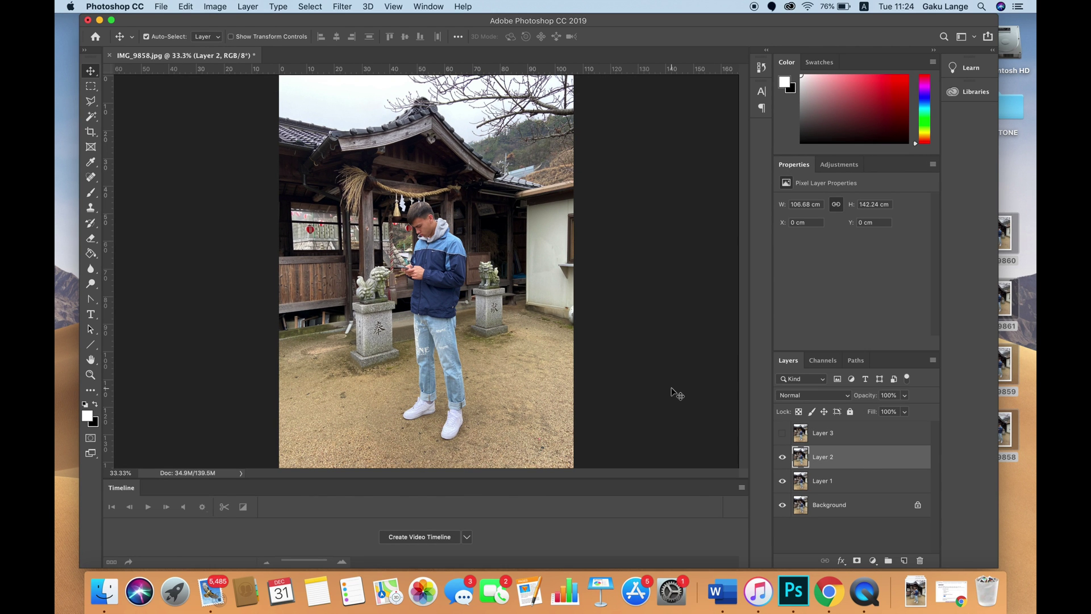
key(ctrl+t)
drag(599, 293, 625, 276)
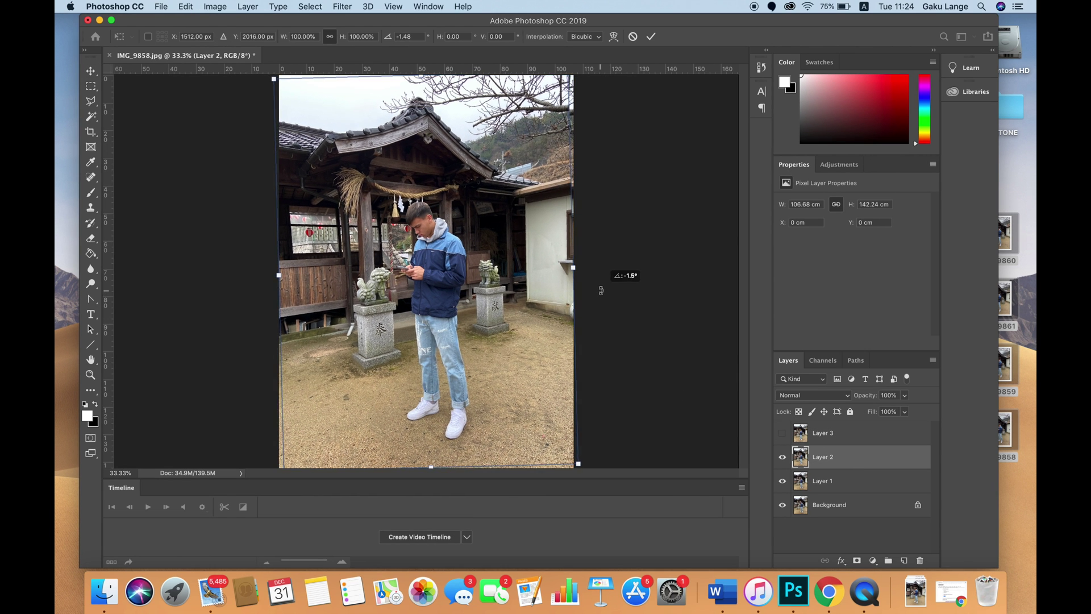
key(Return)
Compare Layer 2 against the layers beneath and shrink it slightly for a closer match.
click(782, 460)
click(783, 458)
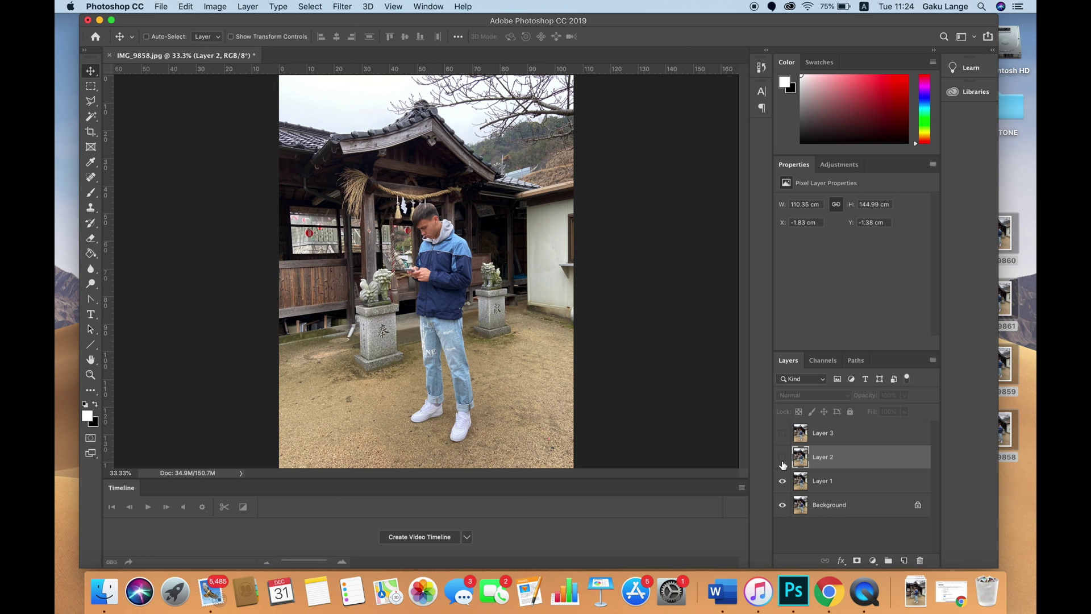
click(782, 458)
click(782, 458)
click(783, 458)
click(783, 457)
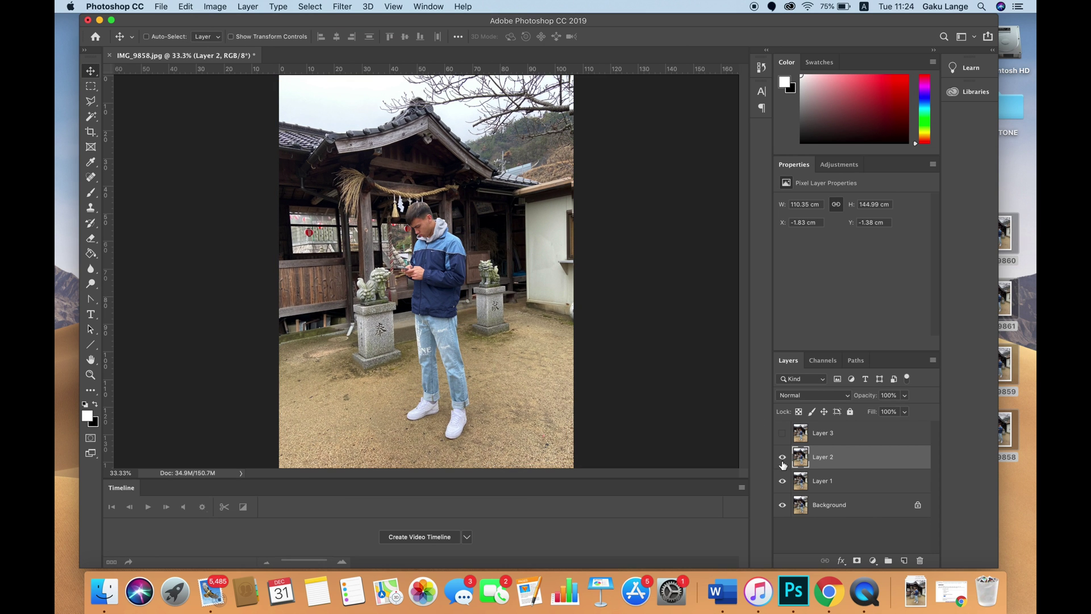
click(783, 465)
click(782, 465)
key(ctrl+t)
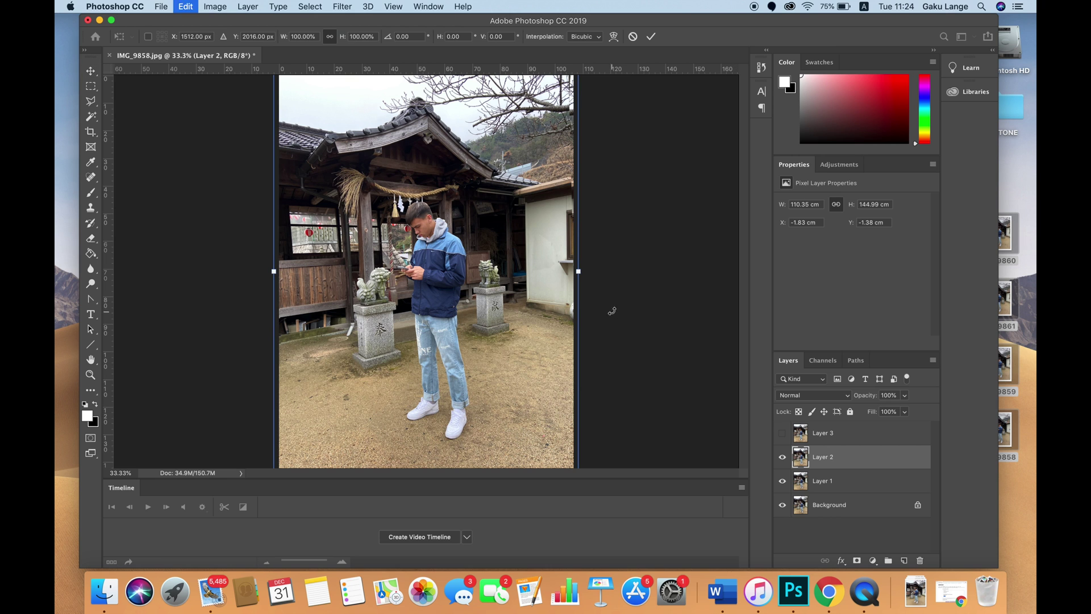
mouse_move(601, 299)
mouse_down()
mouse_move(628, 284)
mouse_move(606, 305)
mouse_up()
key(Return)
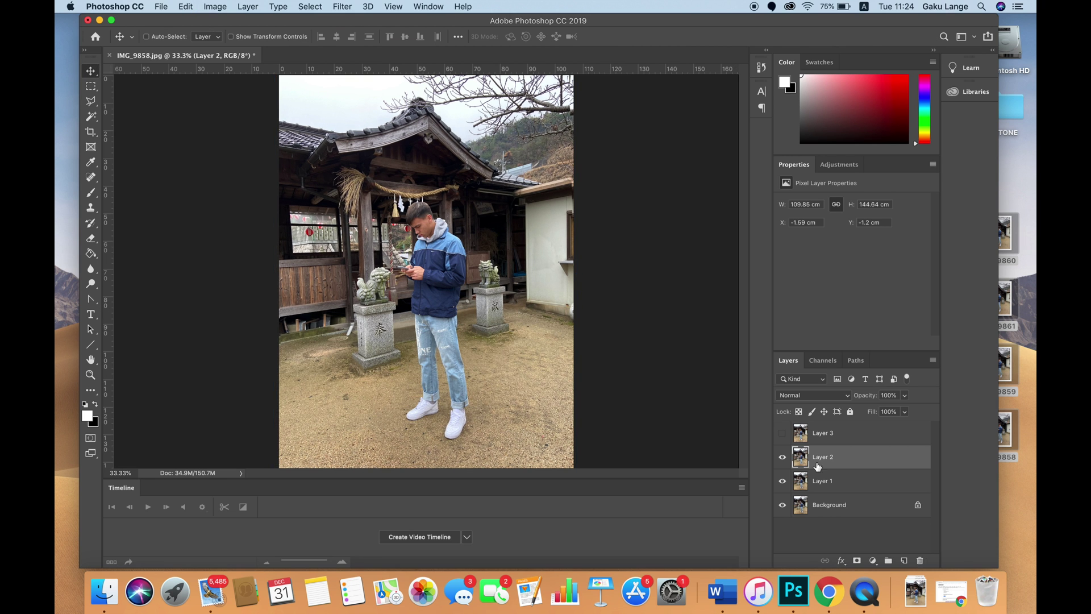
click(782, 465)
click(782, 465)
Rotate and scale Layer 3 slightly to 110.5 × 145.13 cm so the shrine lines up.
click(782, 433)
click(836, 439)
click(786, 441)
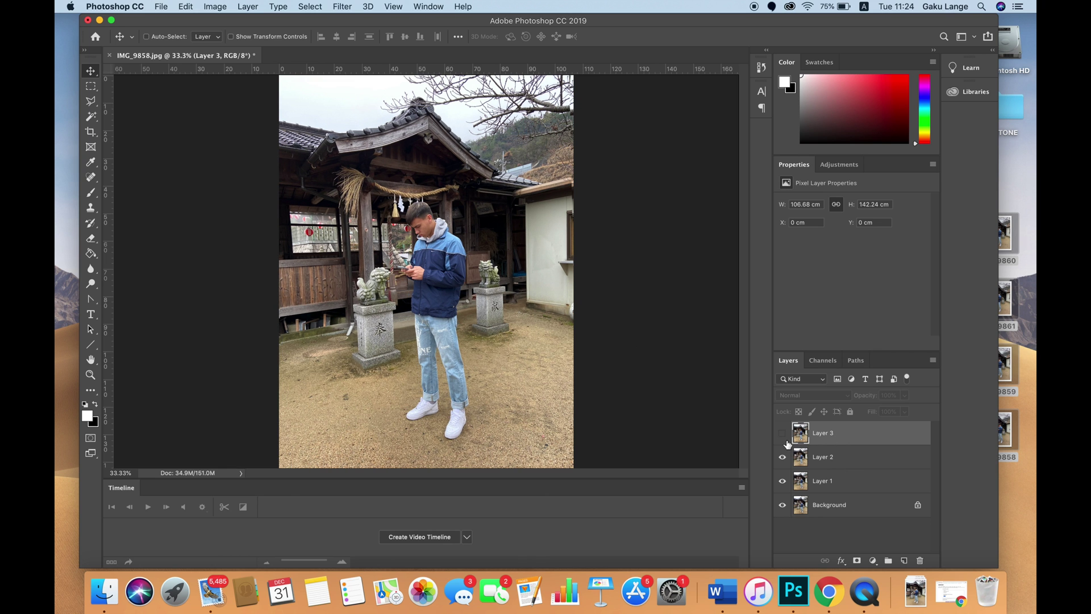
click(786, 441)
key(super+t)
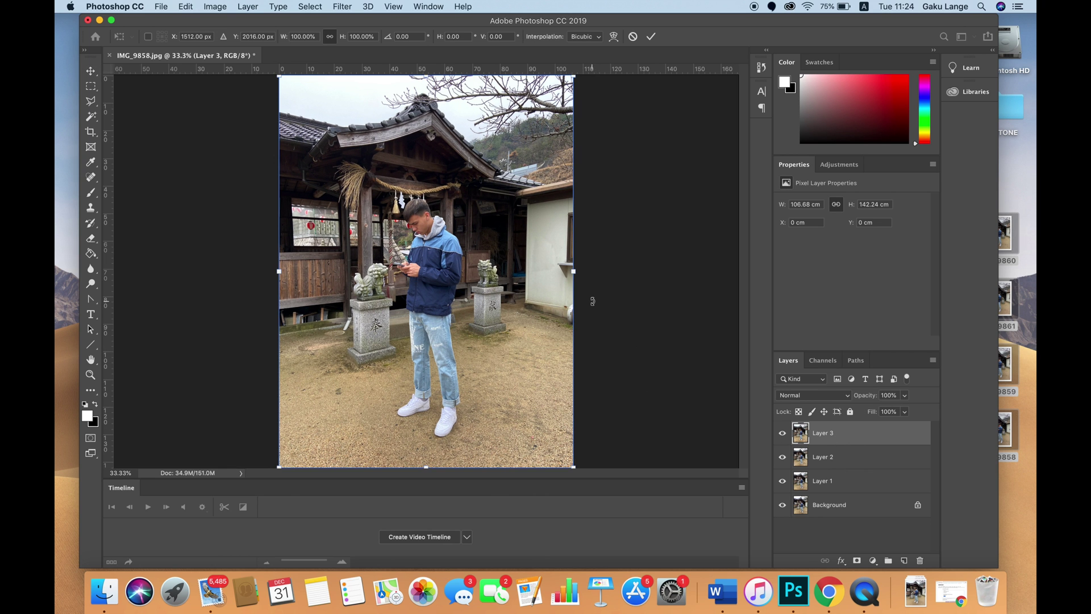
drag(593, 302, 596, 289)
key(Return)
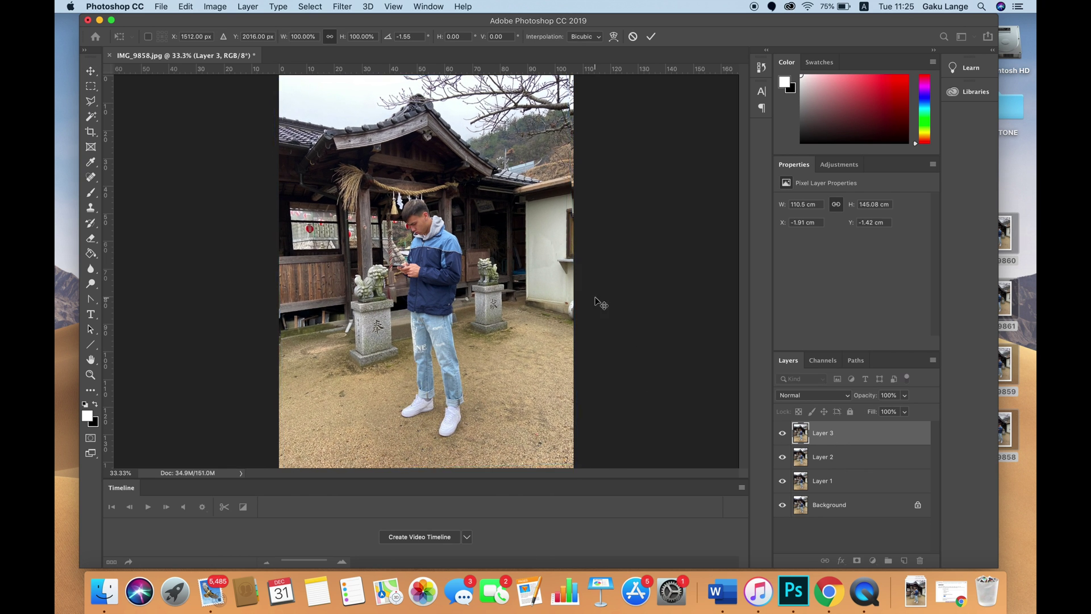
click(782, 436)
click(781, 437)
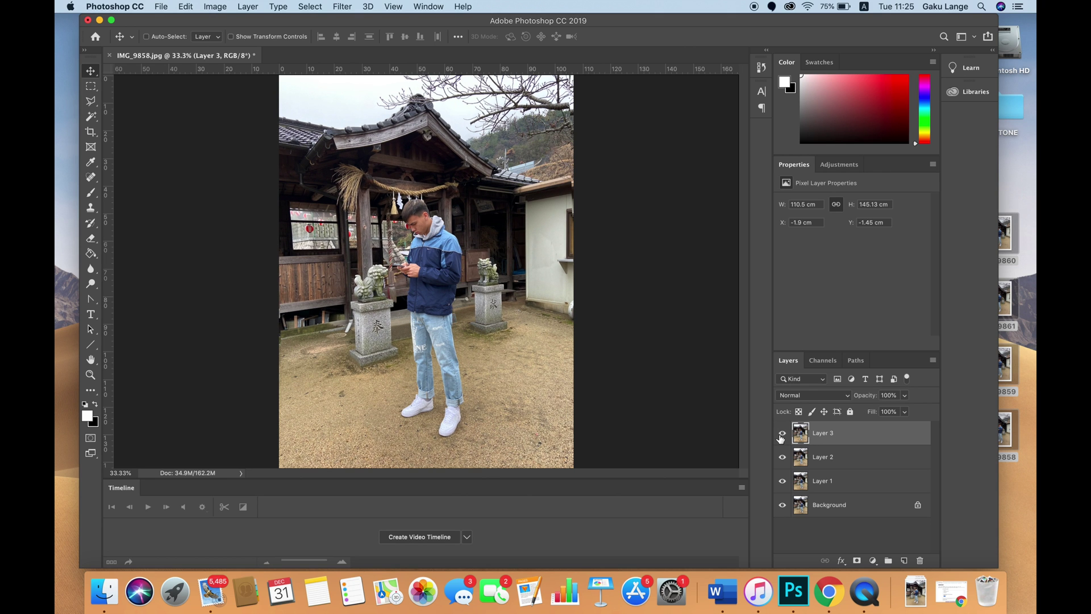
click(780, 438)
click(780, 438)
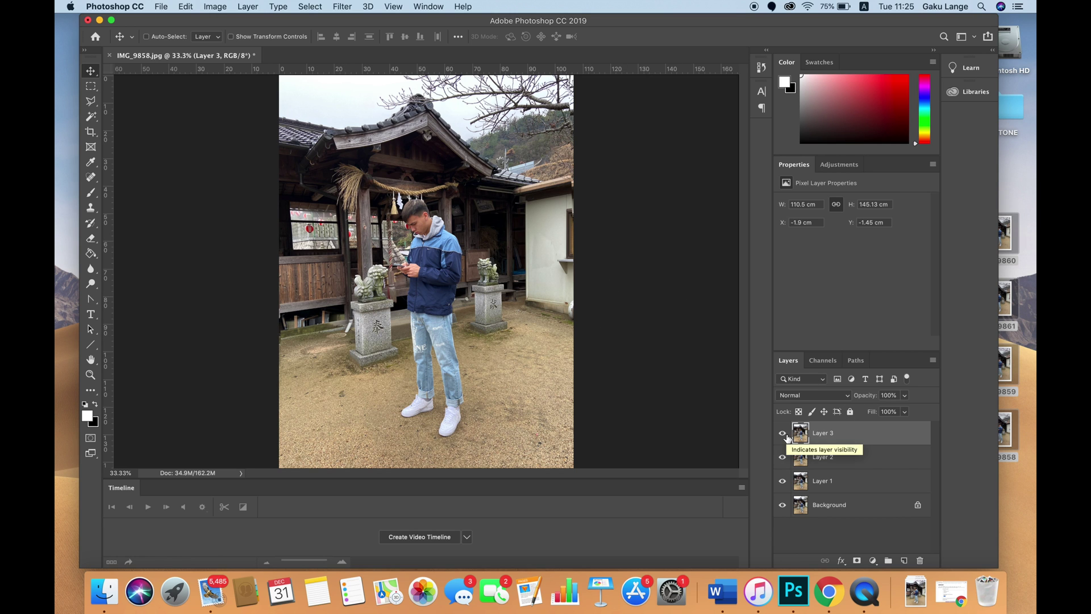
Hide Layers 1–3 and convert the locked Background into an editable Layer 0.
drag(782, 433, 784, 482)
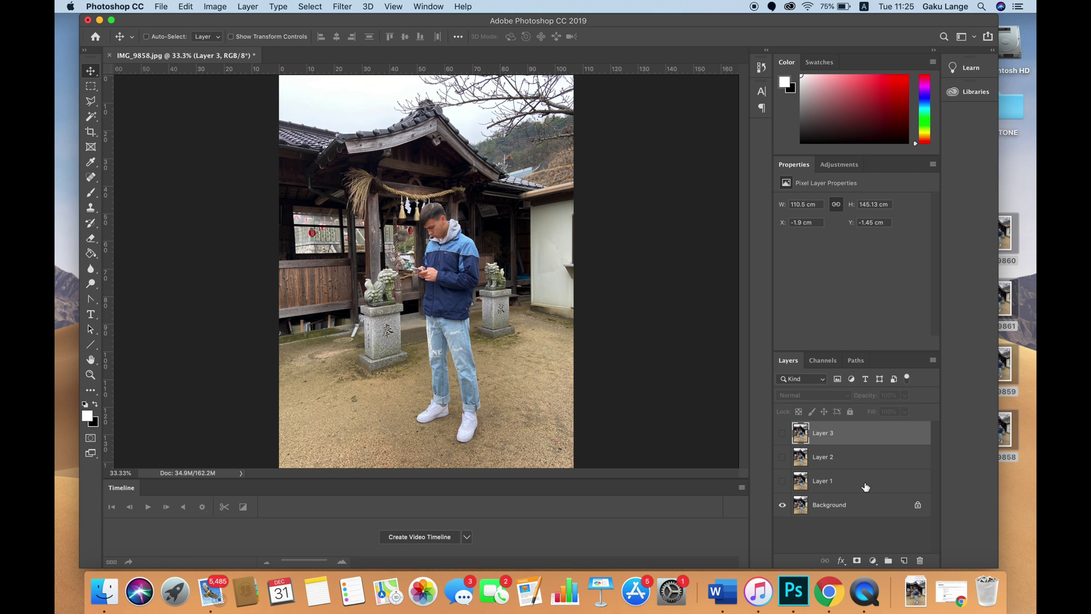
double_click(854, 503)
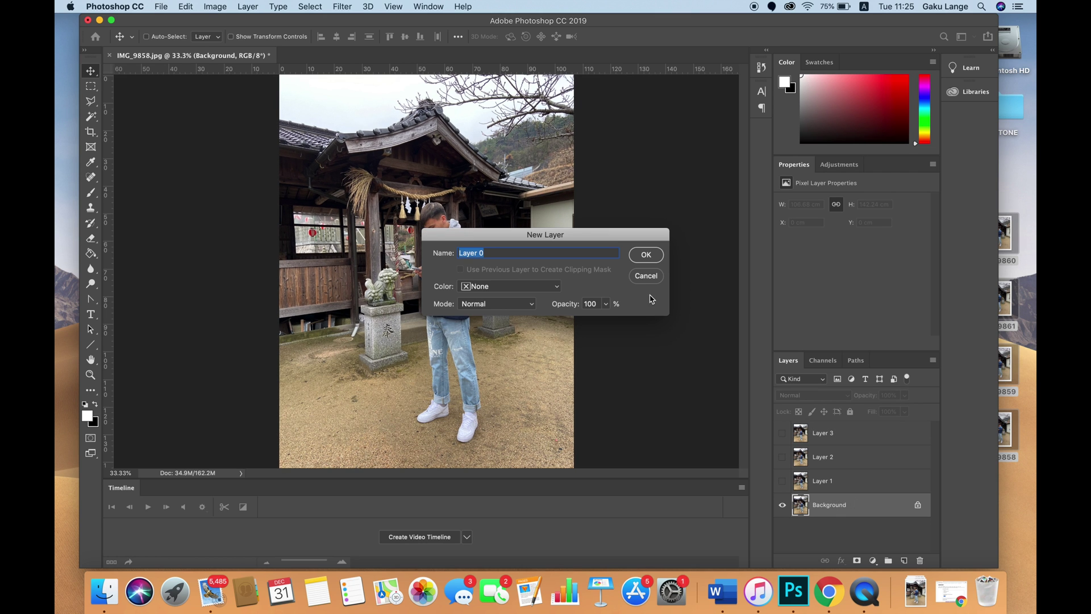
click(646, 254)
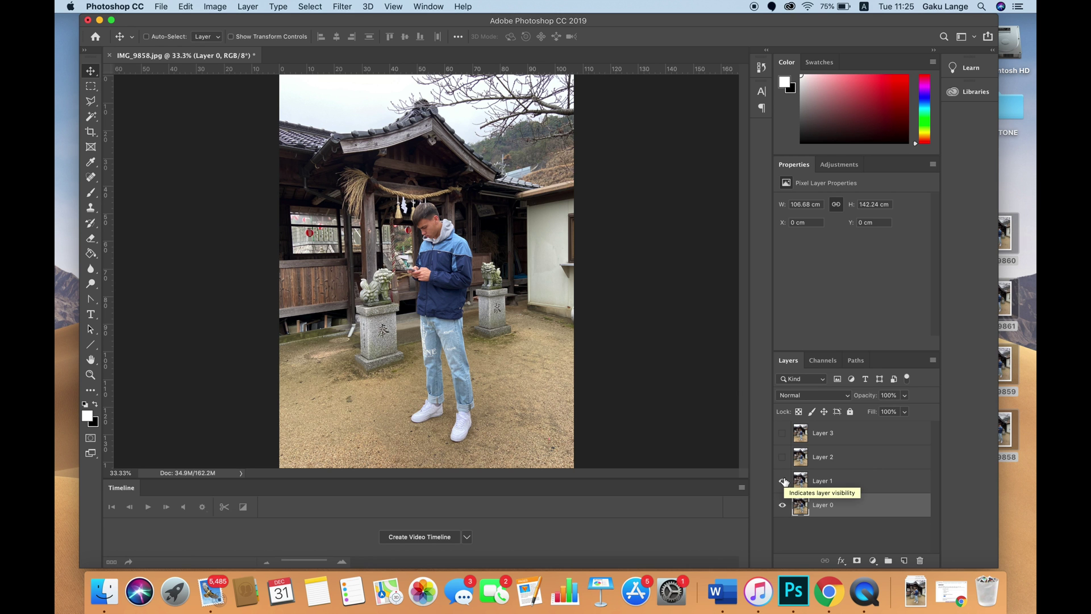
scroll(442, 298, up, 5)
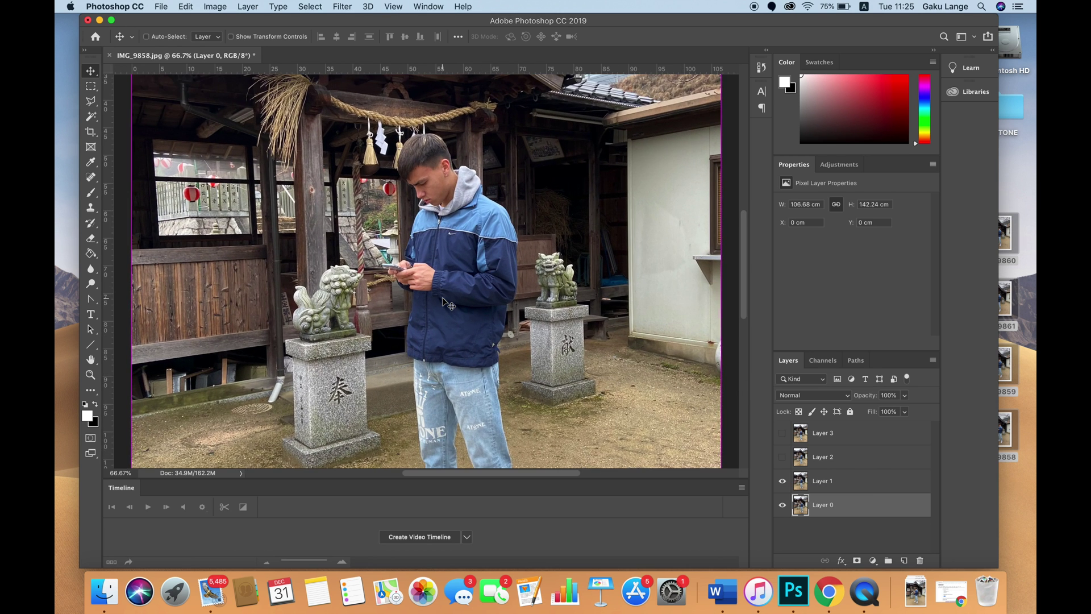
Align Layer 1 to Layer 0 at reduced opacity, shifting it right, then restore 100% opacity.
click(781, 482)
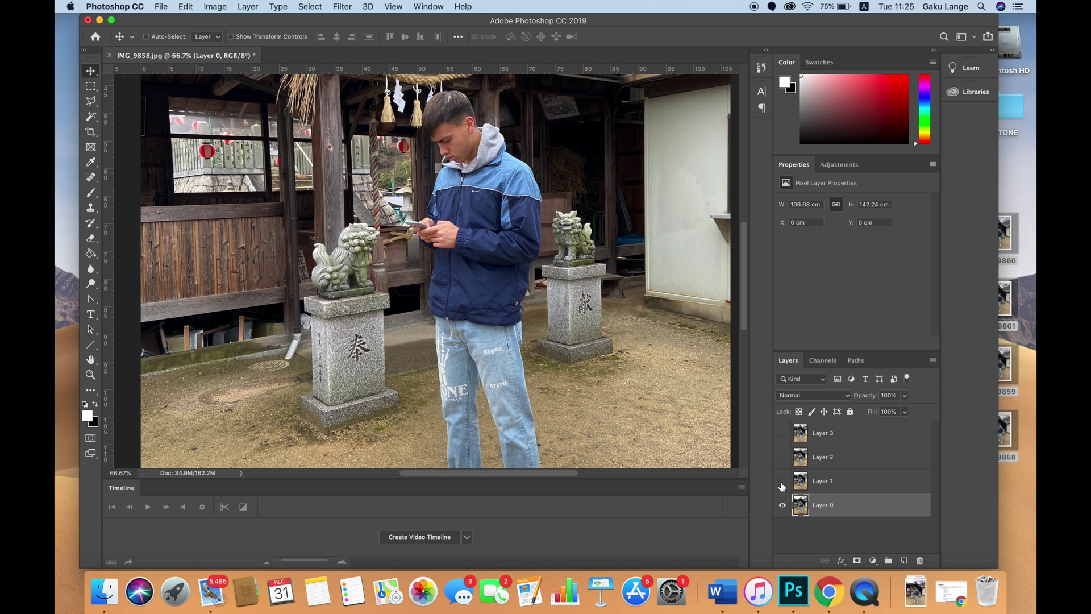
click(841, 484)
drag(869, 402, 844, 401)
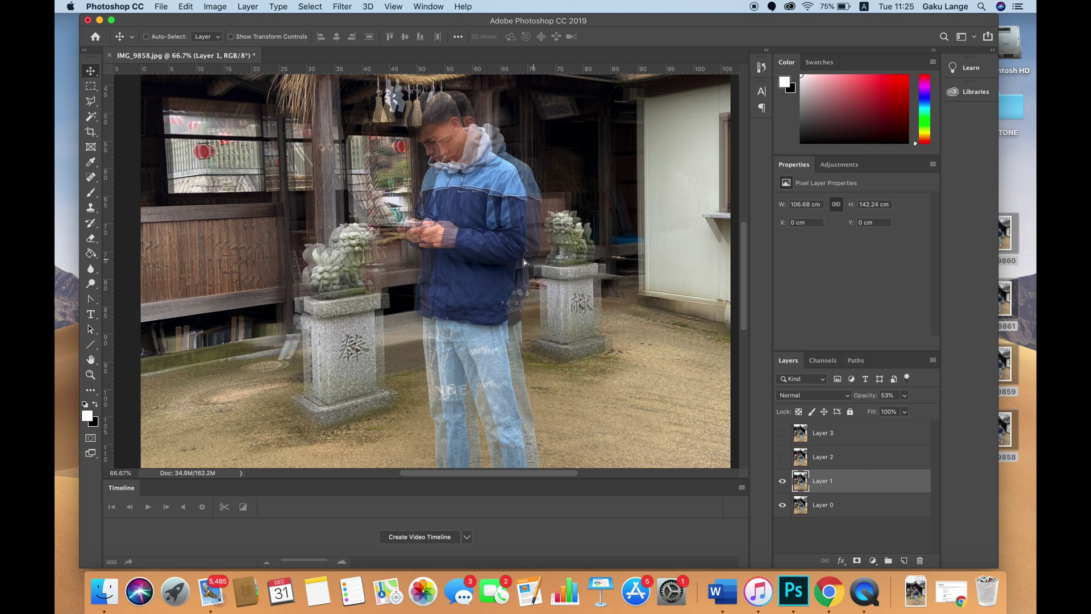
drag(523, 259, 546, 263)
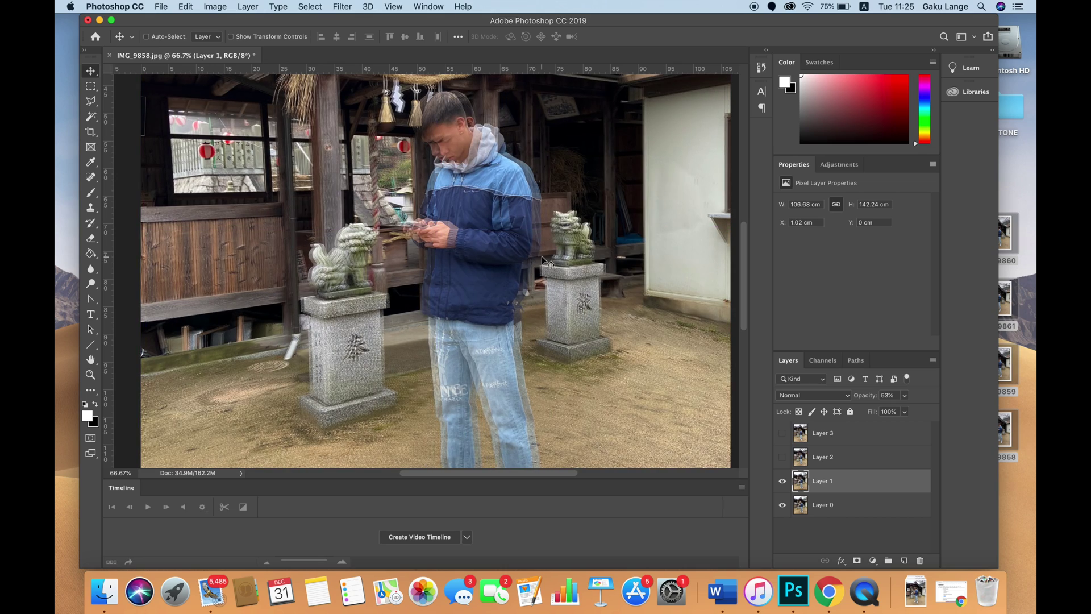
drag(463, 243, 473, 242)
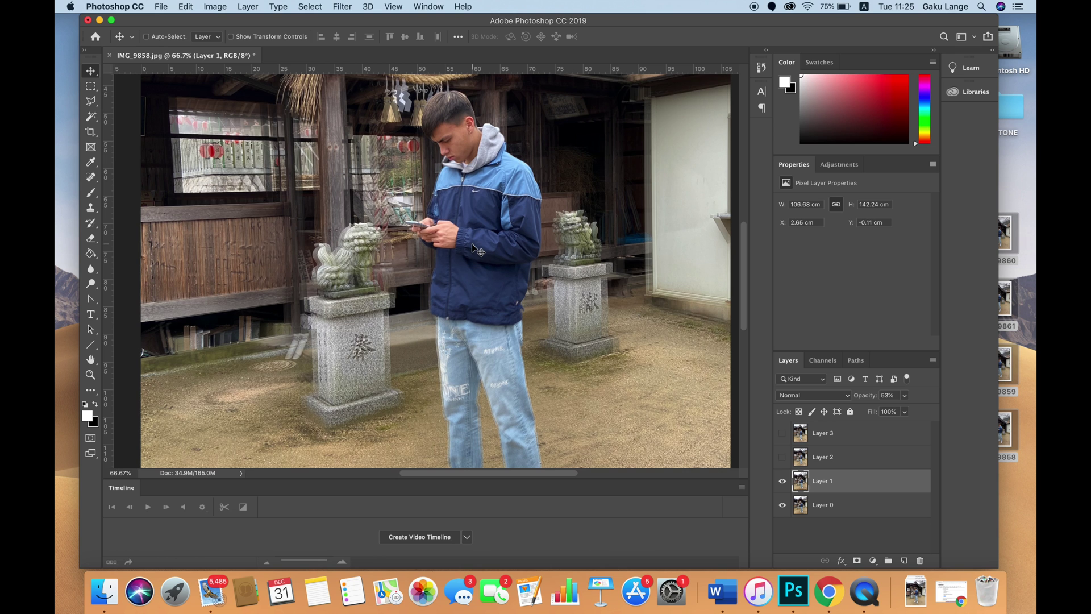
key(Left)
drag(868, 397, 1024, 397)
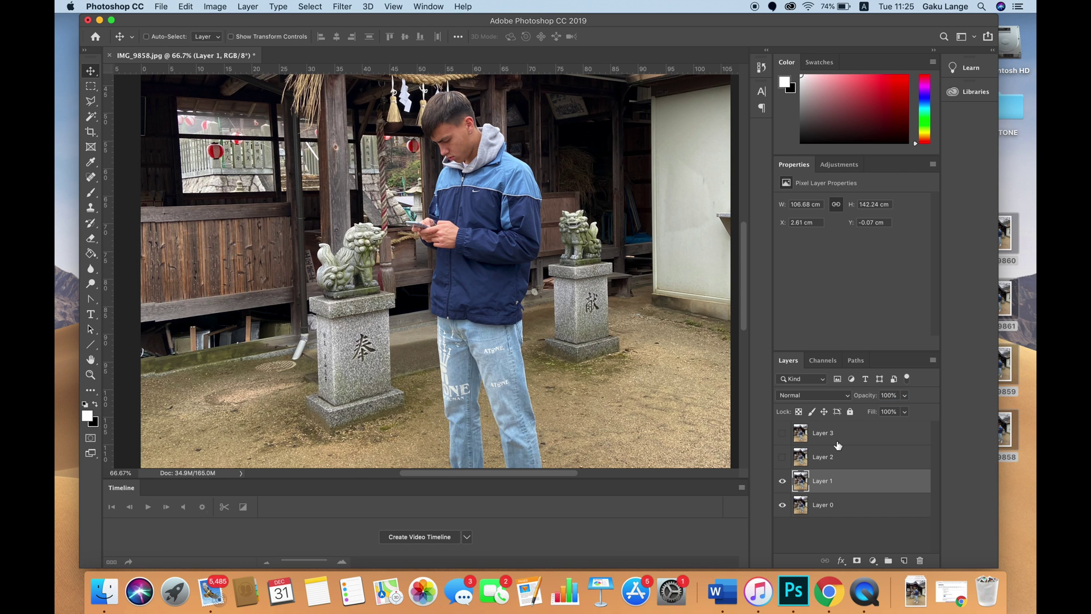
Show Layer 2 at 49% opacity, shift it right and up to align, then restore 100%.
click(793, 458)
click(782, 457)
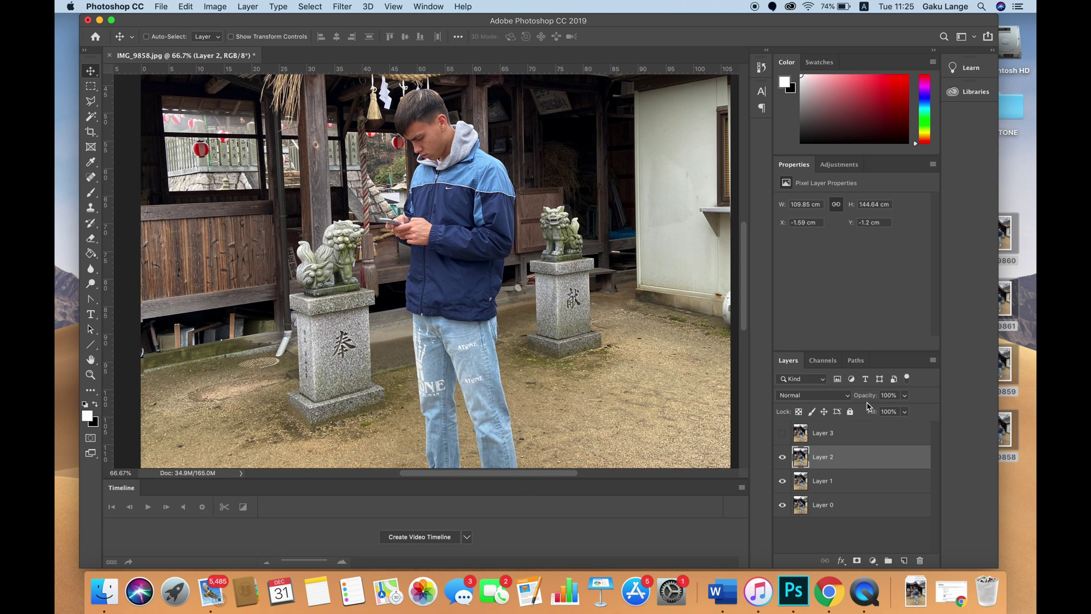
drag(868, 396, 835, 395)
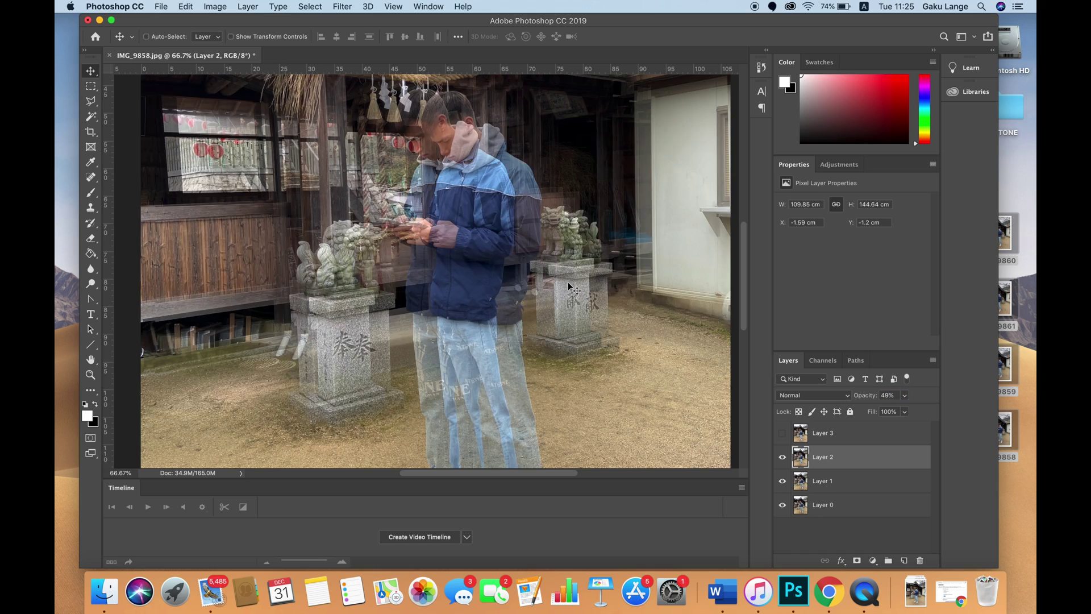
drag(570, 287, 598, 294)
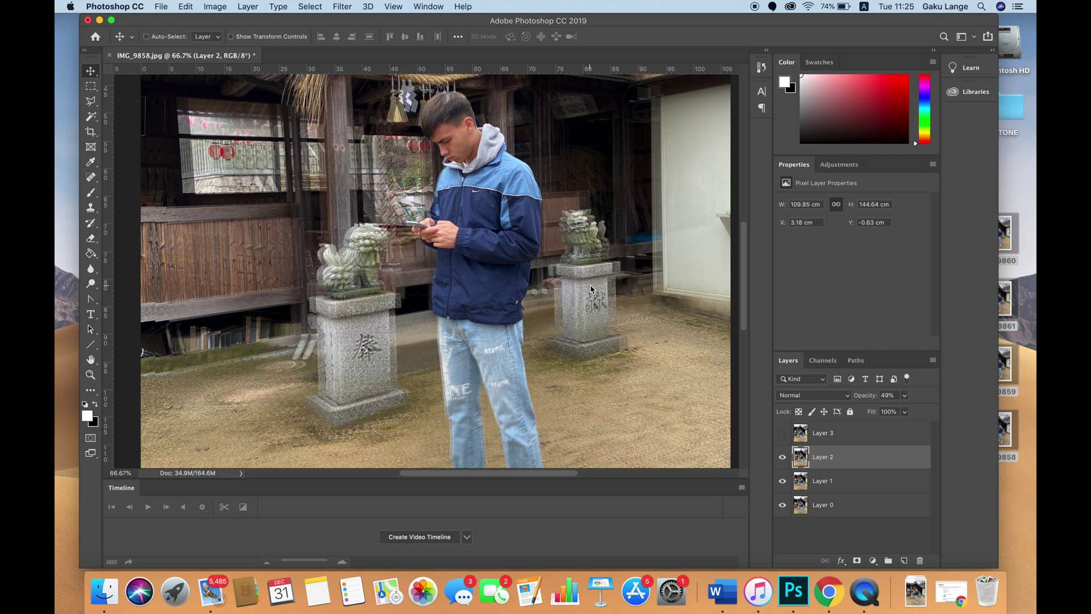
key(Up)
key(Up)
drag(869, 395, 1034, 398)
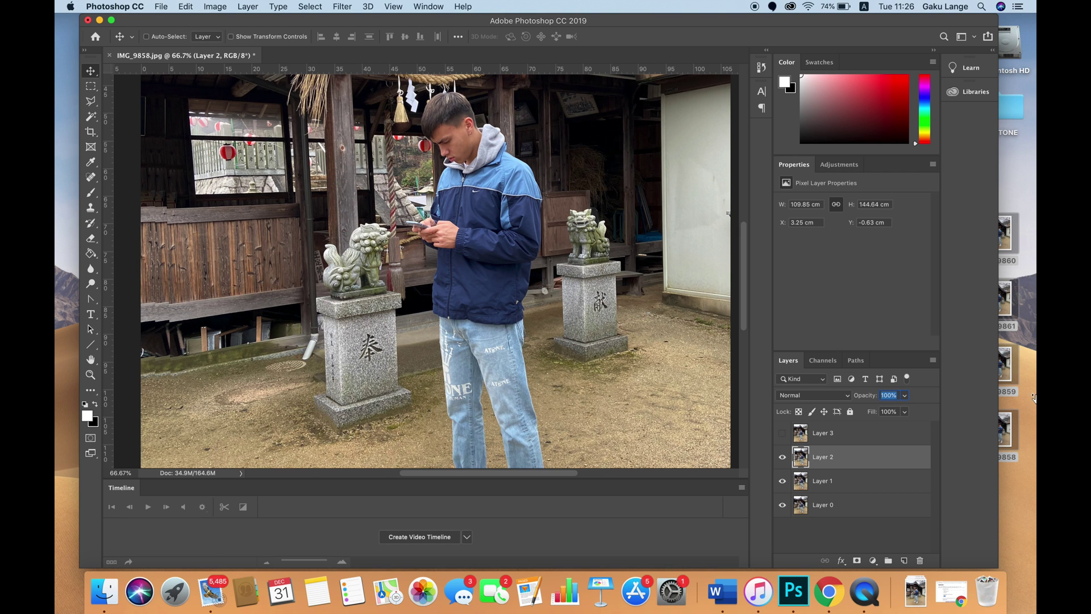
Show Layer 3 at 48% opacity, move it into alignment, restore full opacity and check it.
click(783, 433)
click(846, 430)
drag(870, 398, 839, 399)
drag(605, 317, 644, 325)
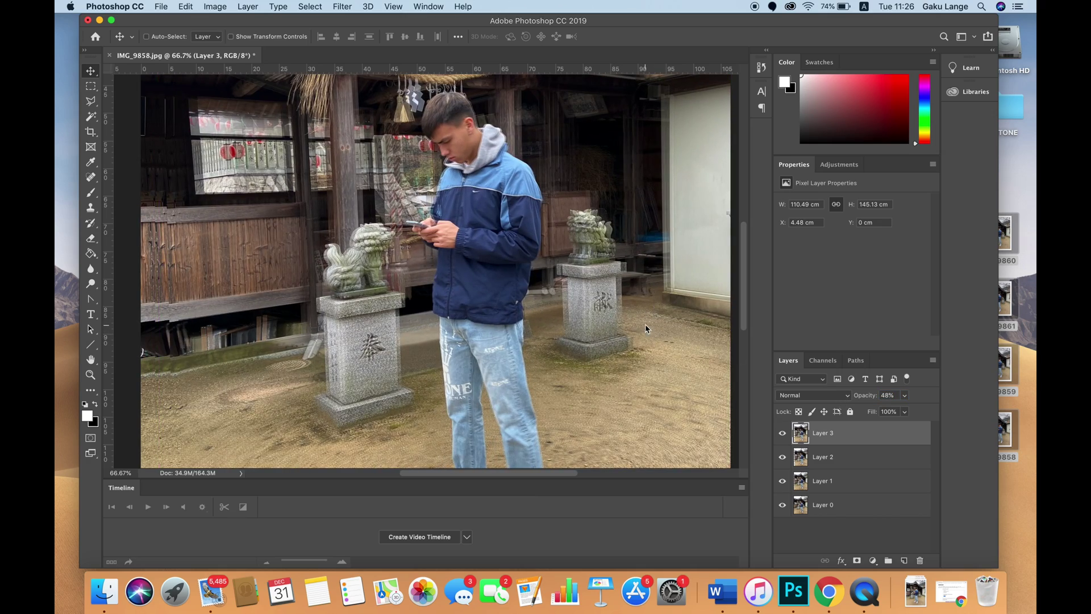
key(Down)
drag(864, 395, 888, 395)
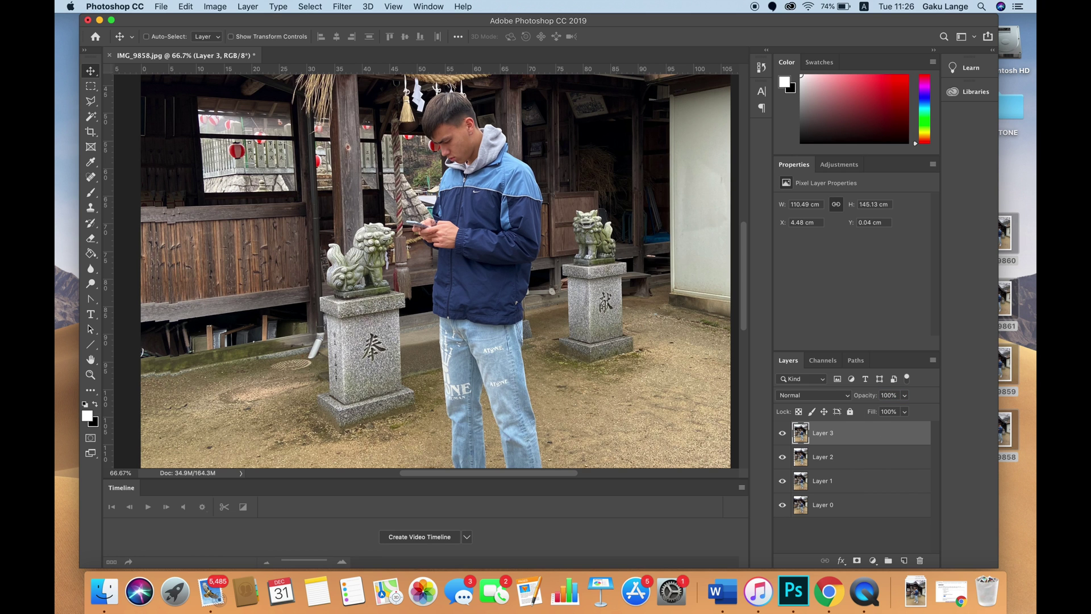
click(784, 435)
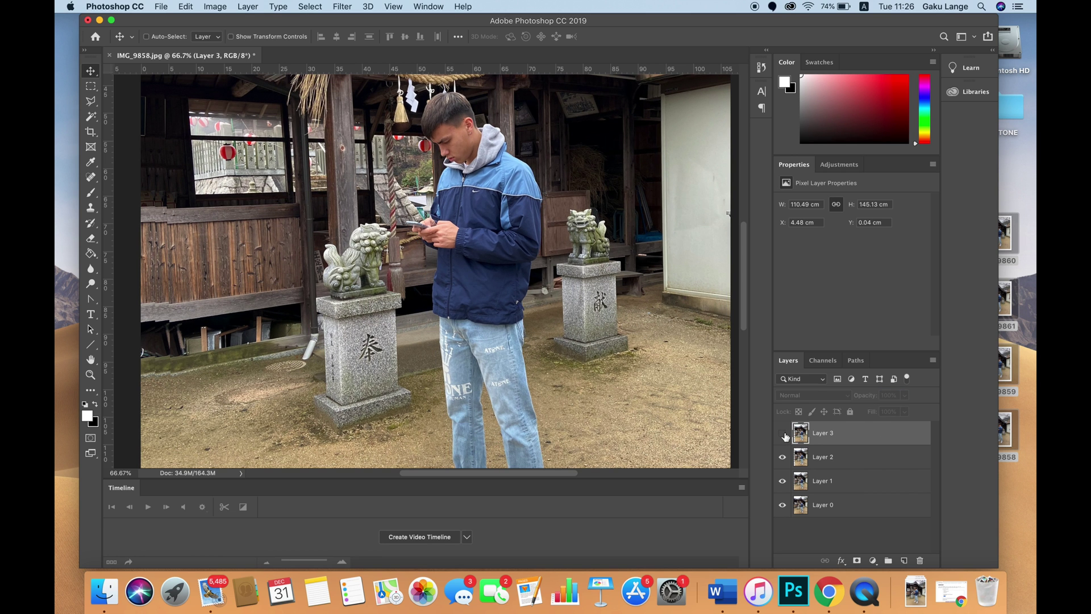
click(783, 435)
click(783, 435)
key(super+0)
click(783, 435)
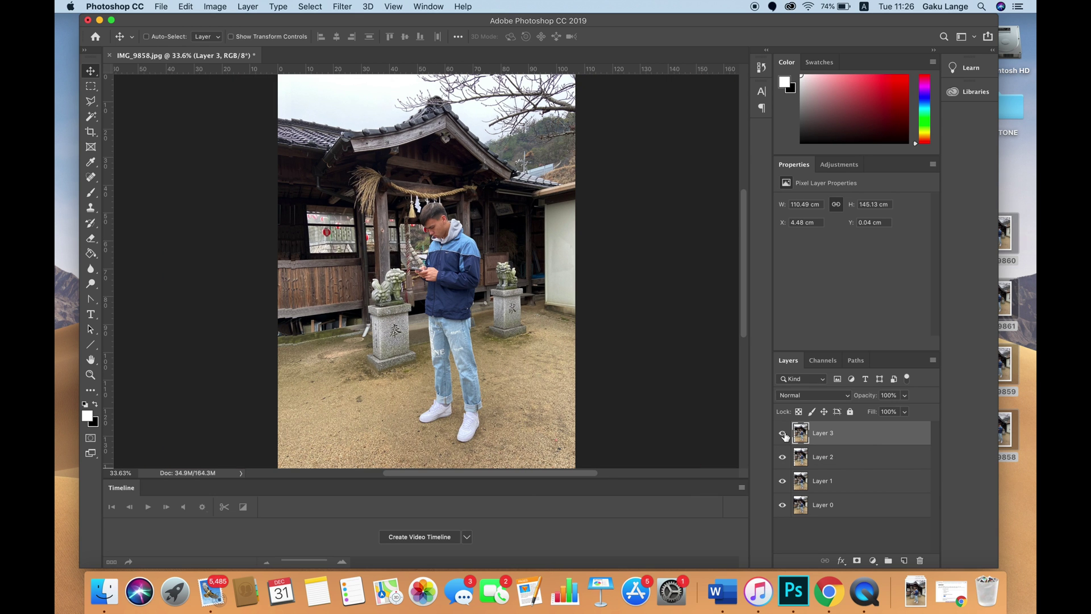
click(783, 435)
click(783, 435)
Rotate Layer 3 slightly with Free Transform to match the others, toggling it to verify alignment.
key(super+t)
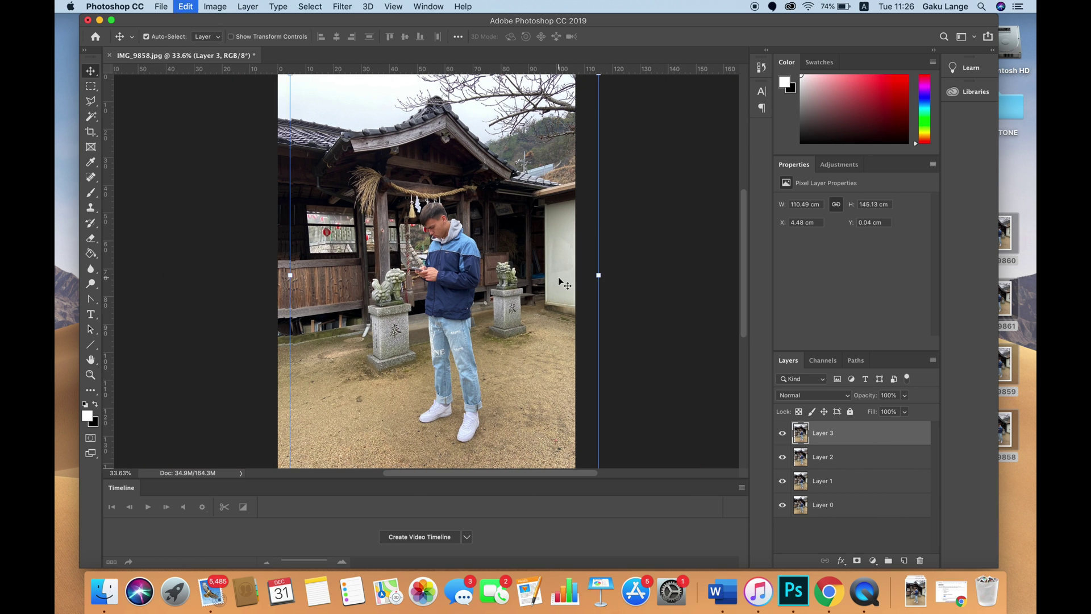
drag(615, 272, 630, 254)
key(Return)
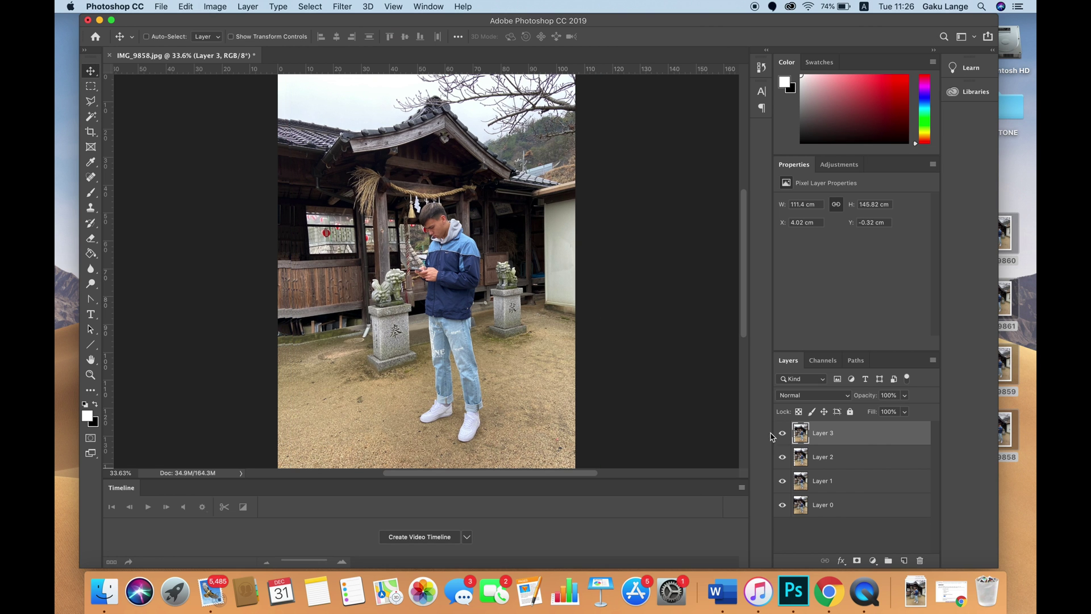
click(782, 434)
click(782, 434)
click(782, 434)
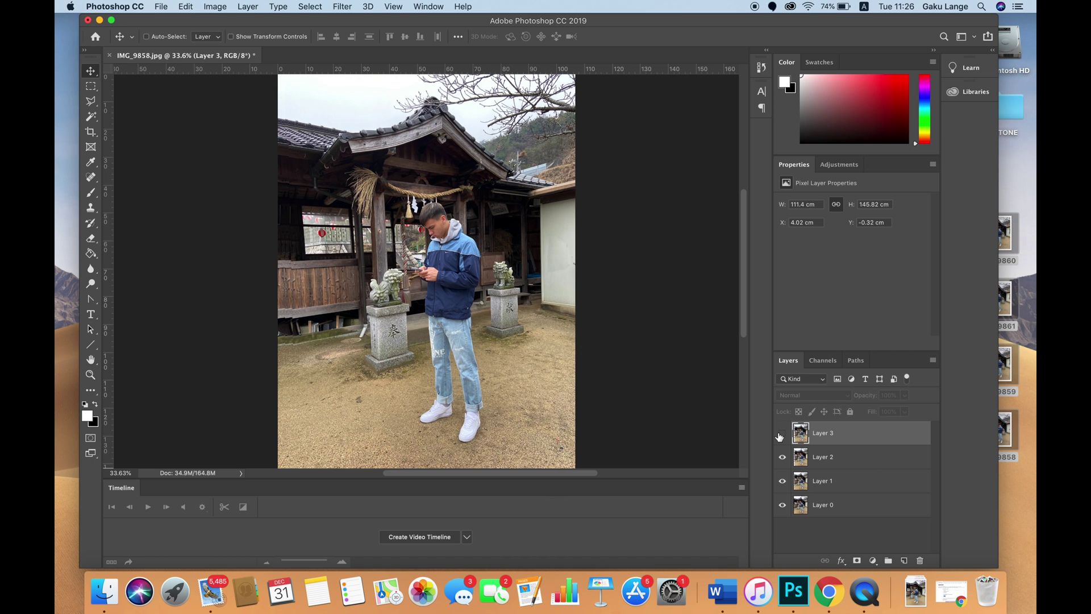
click(782, 434)
click(782, 434)
click(782, 434)
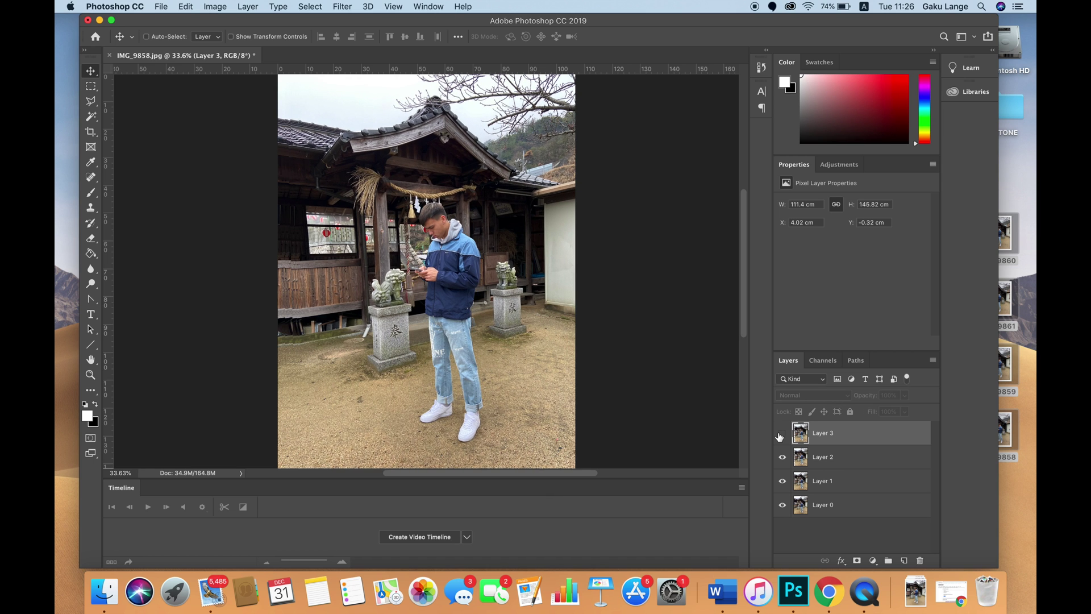
click(781, 434)
click(782, 434)
Duplicate Layer 3 and invert the colours of Layer 3 copy.
key(super+j)
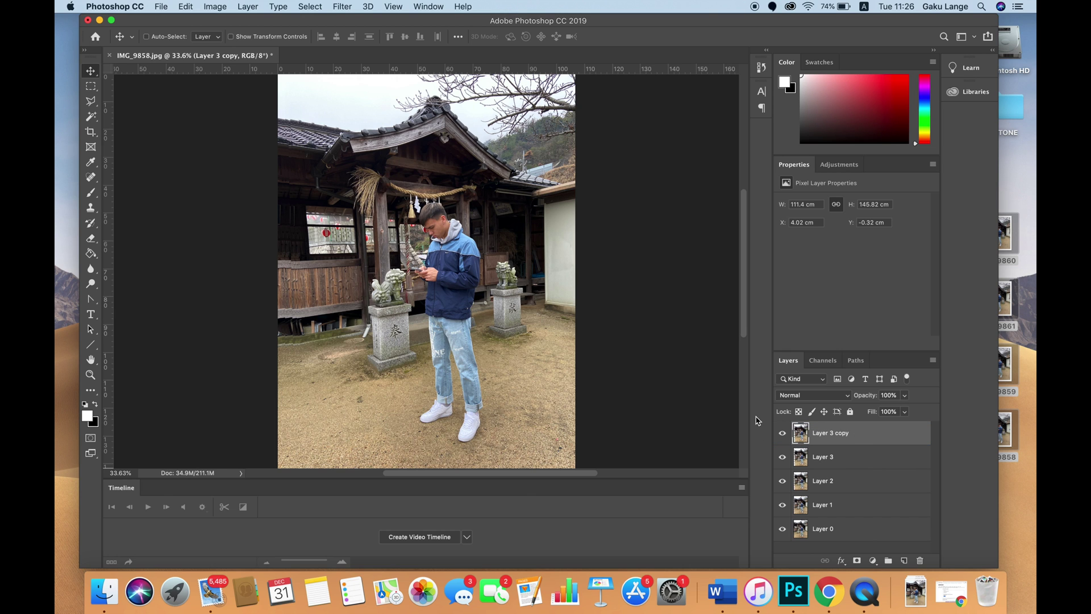
click(227, 4)
mouse_move(246, 39)
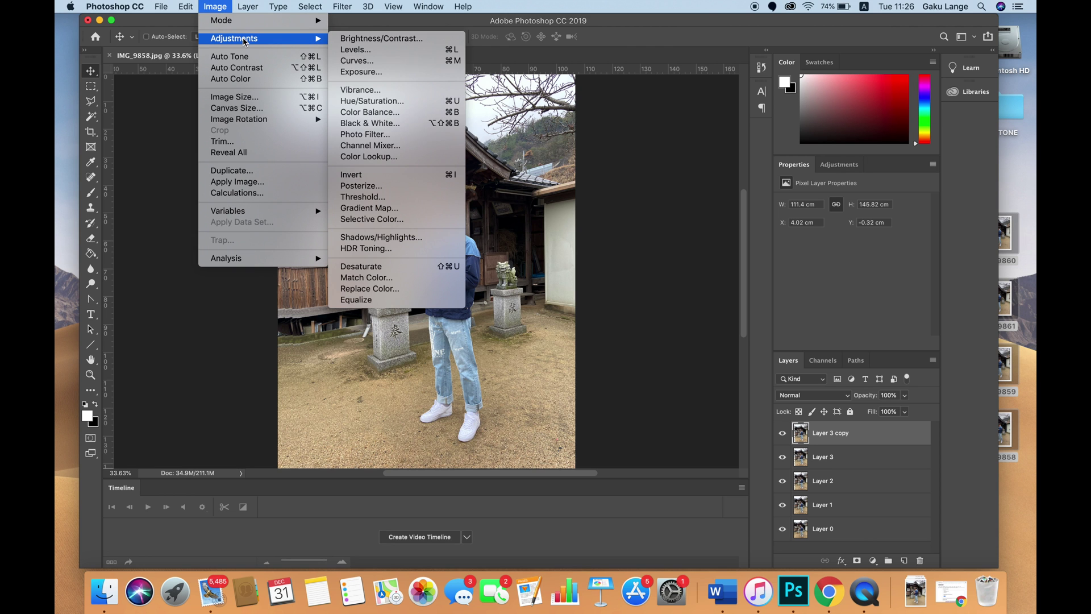
click(397, 179)
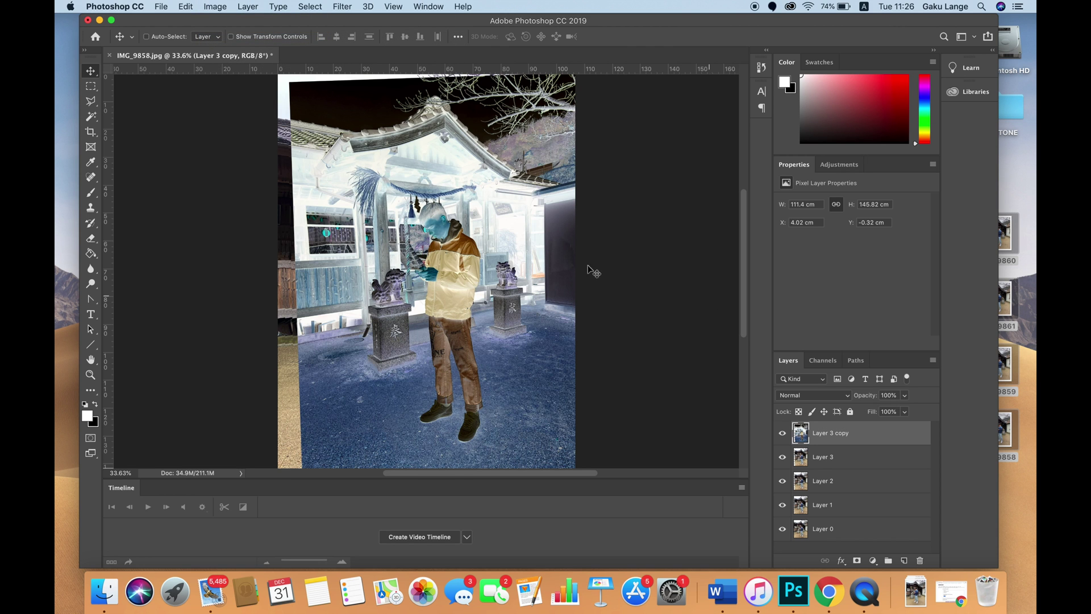
Darken the inverted copy with Levels by moving the midtone and black-point sliders.
click(216, 4)
mouse_move(261, 38)
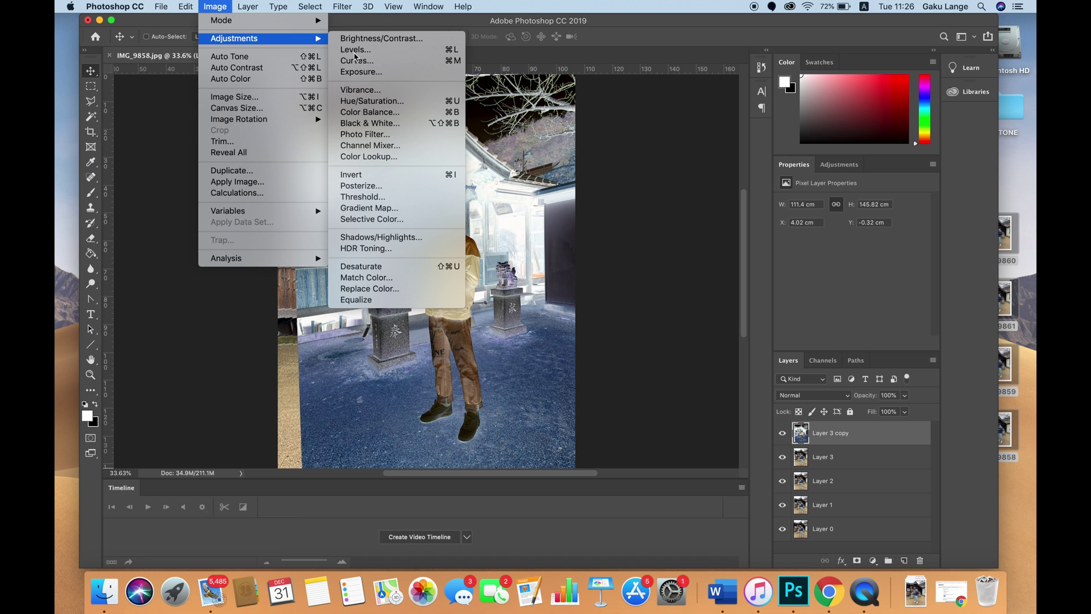
click(355, 50)
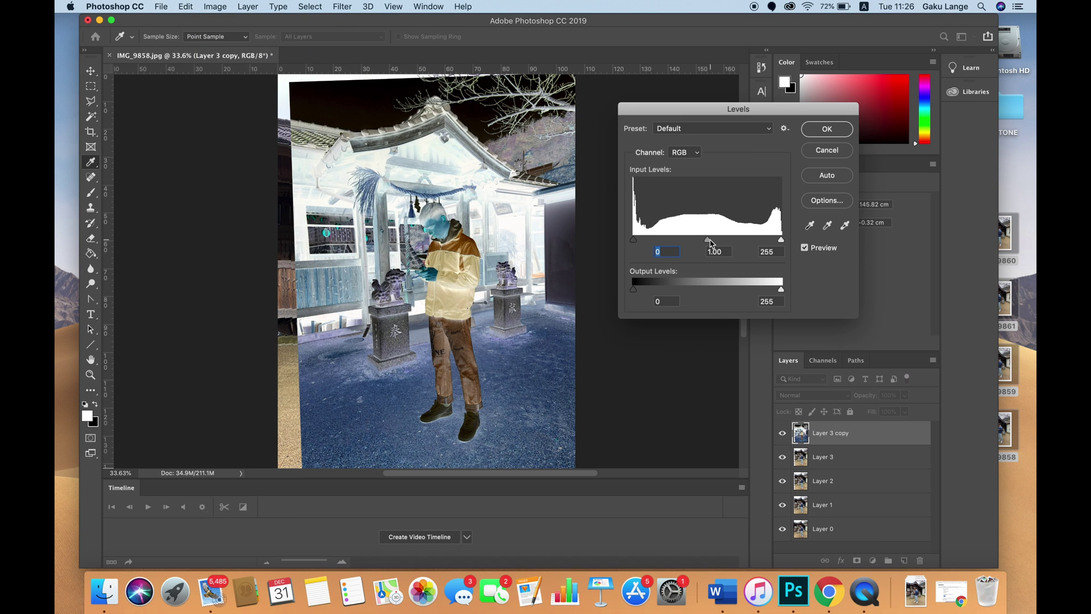
drag(708, 239, 763, 241)
drag(635, 241, 662, 244)
key(Return)
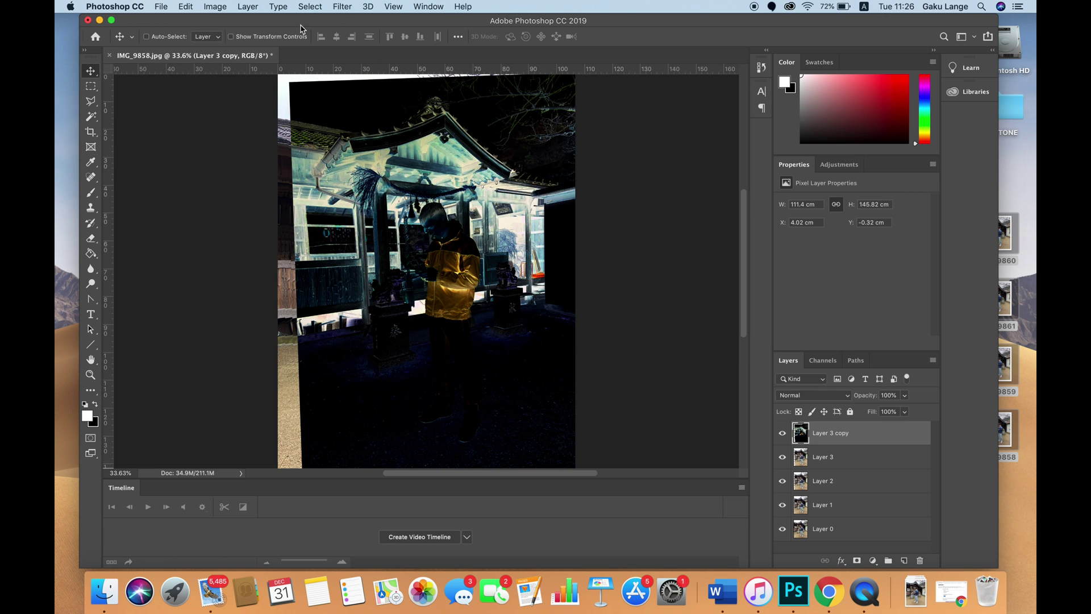
Convert the copy to black and white with Cyans -84, Blues -73 and Yellows lowered.
click(209, 7)
mouse_move(242, 40)
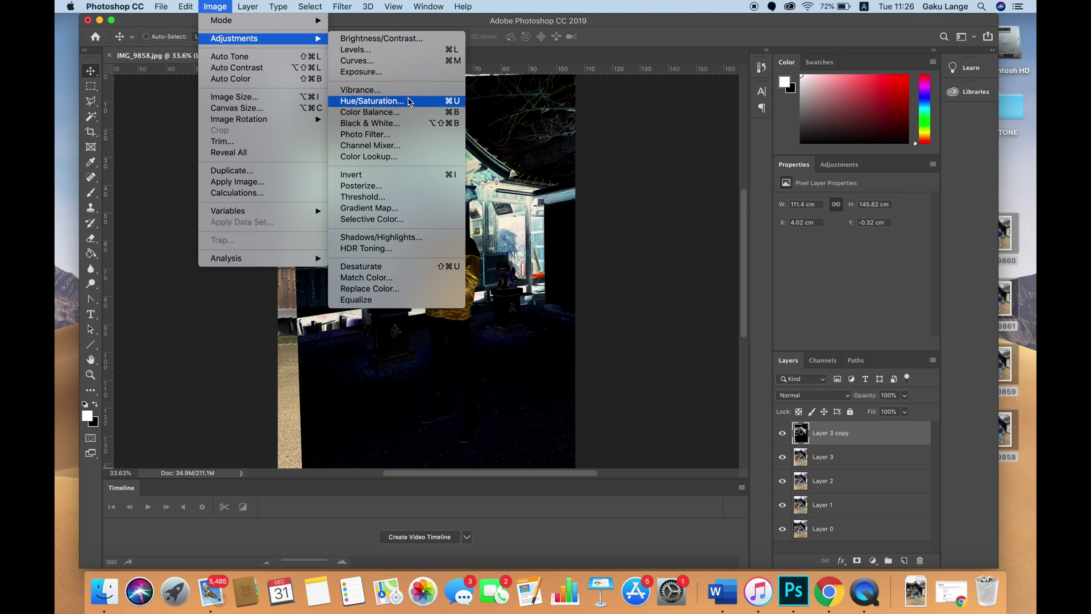
click(407, 124)
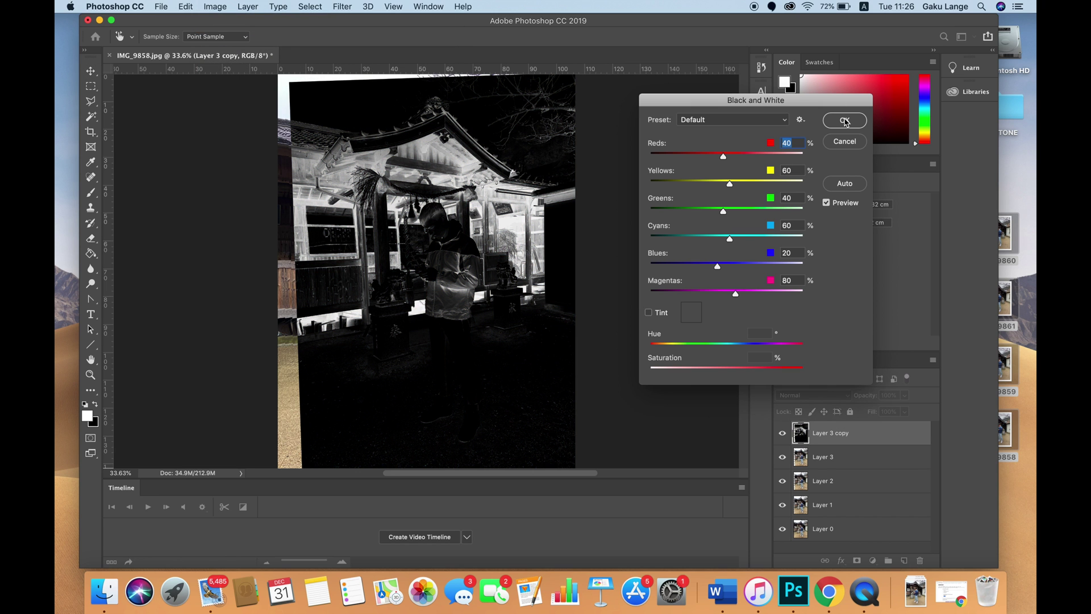
drag(718, 235, 685, 238)
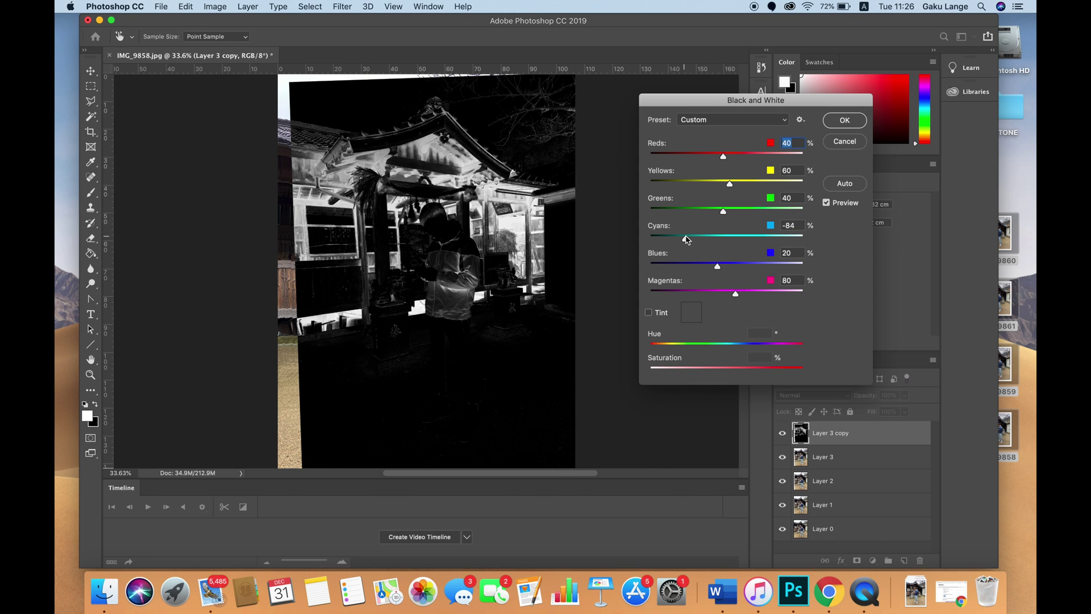
click(689, 267)
drag(700, 182, 692, 183)
click(845, 120)
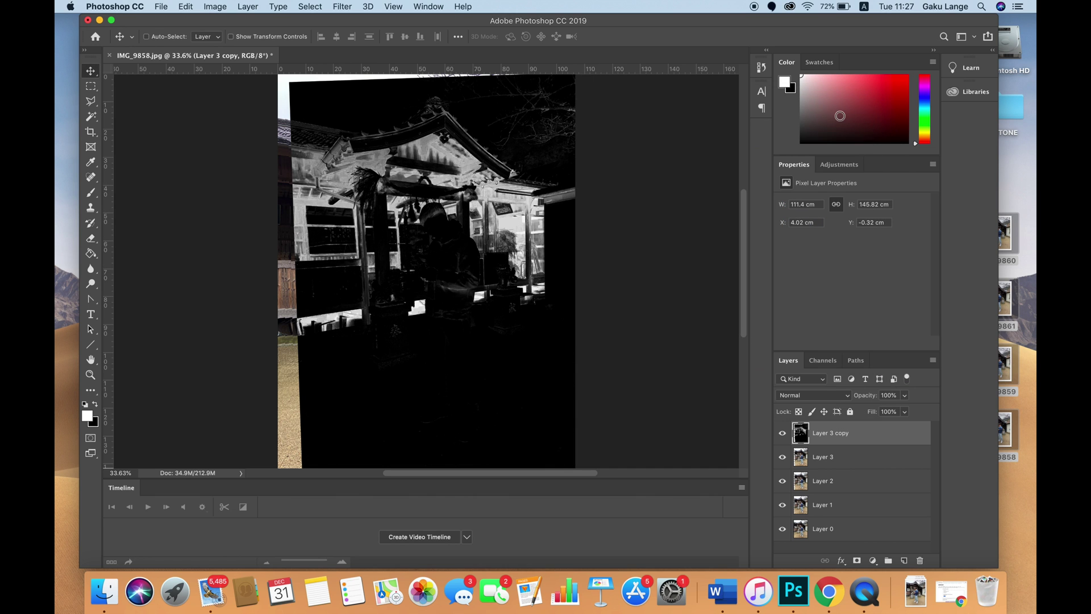
Create a frame animation timeline and set the first frame's delay to 0.08 seconds.
click(423, 541)
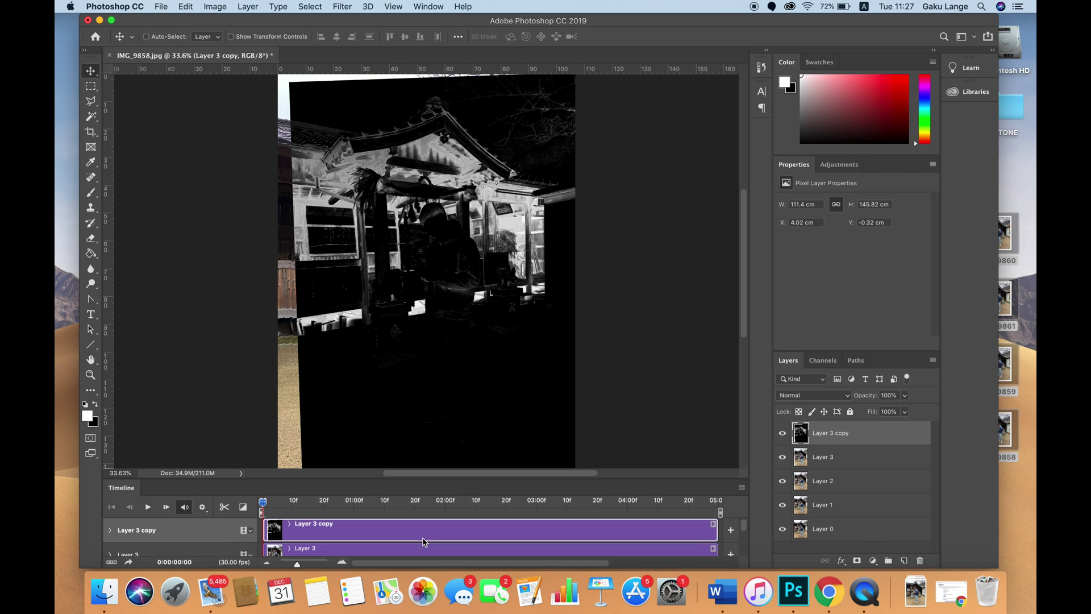
click(112, 562)
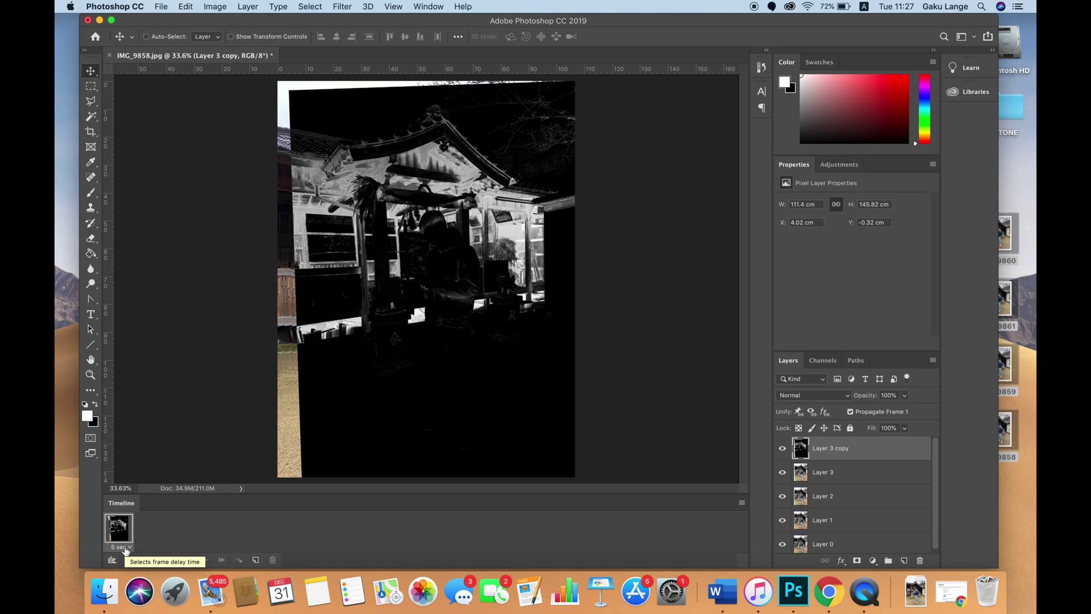
click(126, 549)
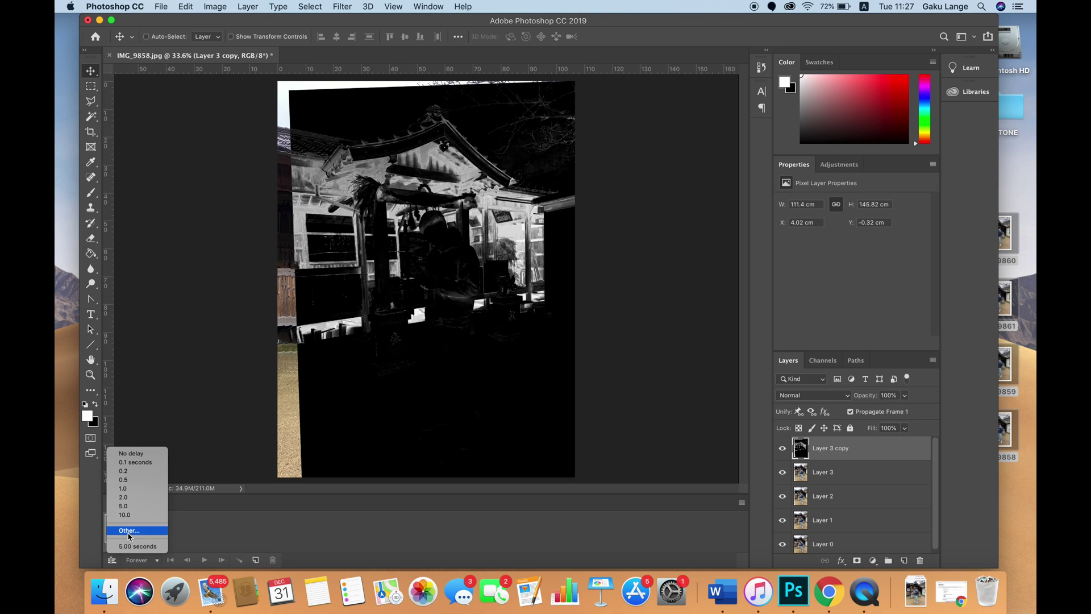
click(120, 528)
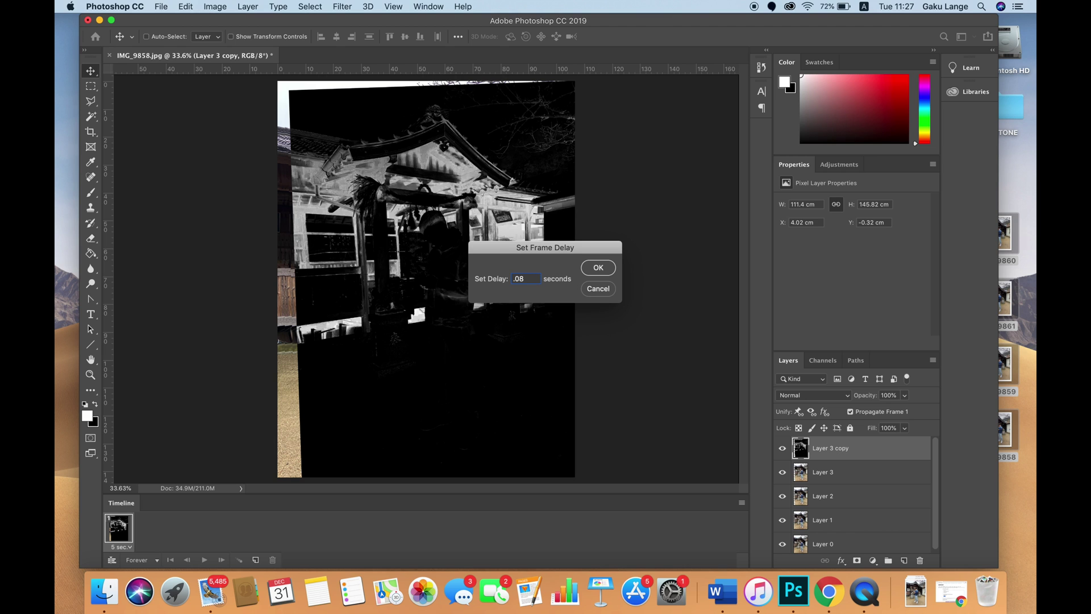
key(Return)
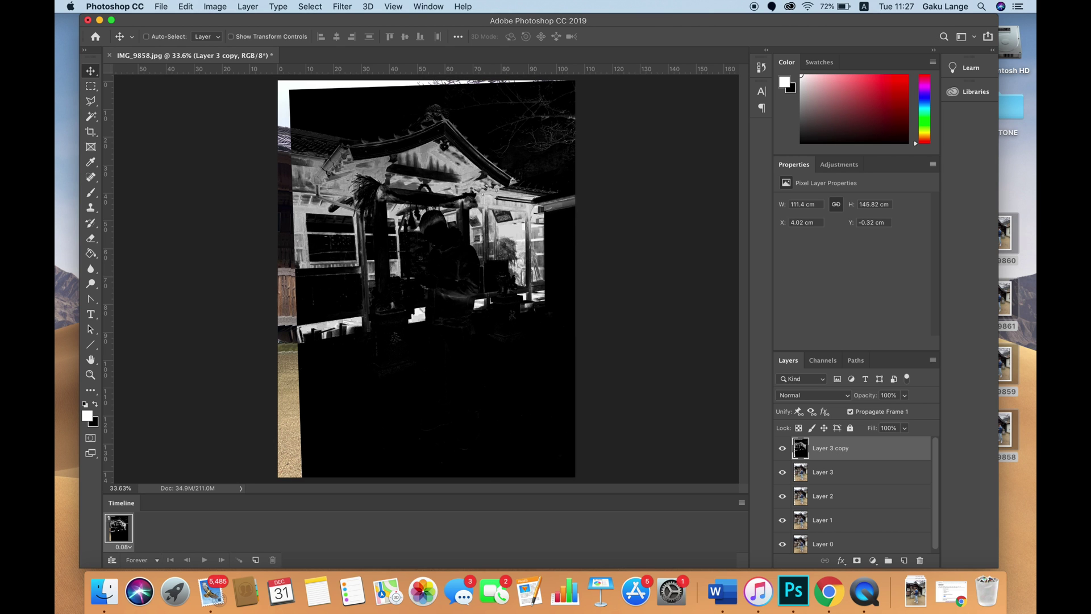
Duplicate the frame to make five frames and give frame 5 a 0-second delay.
click(256, 561)
click(255, 561)
click(255, 560)
click(256, 560)
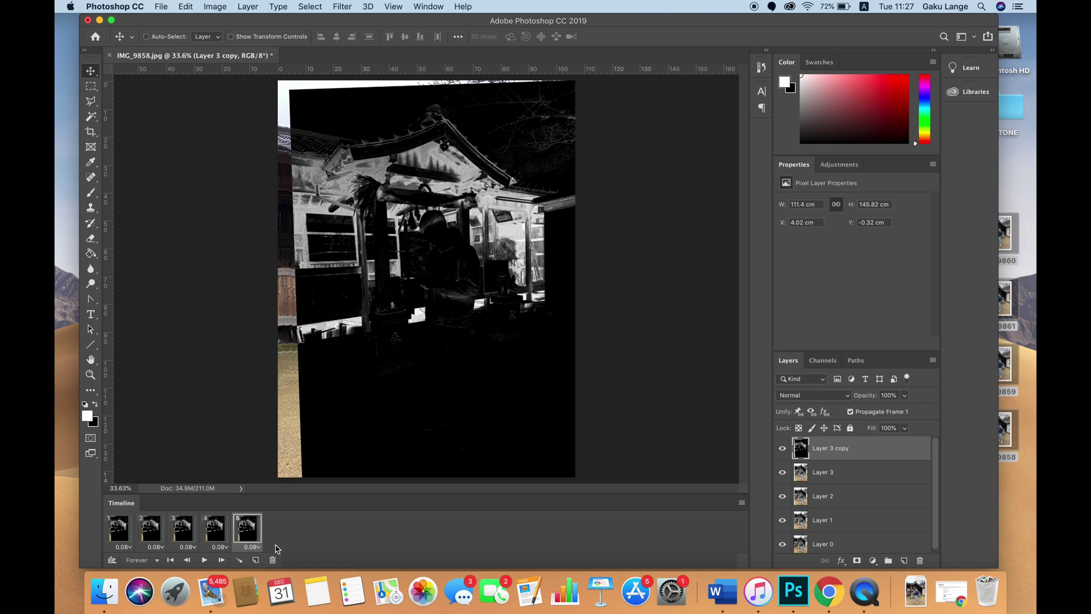
click(255, 548)
click(261, 534)
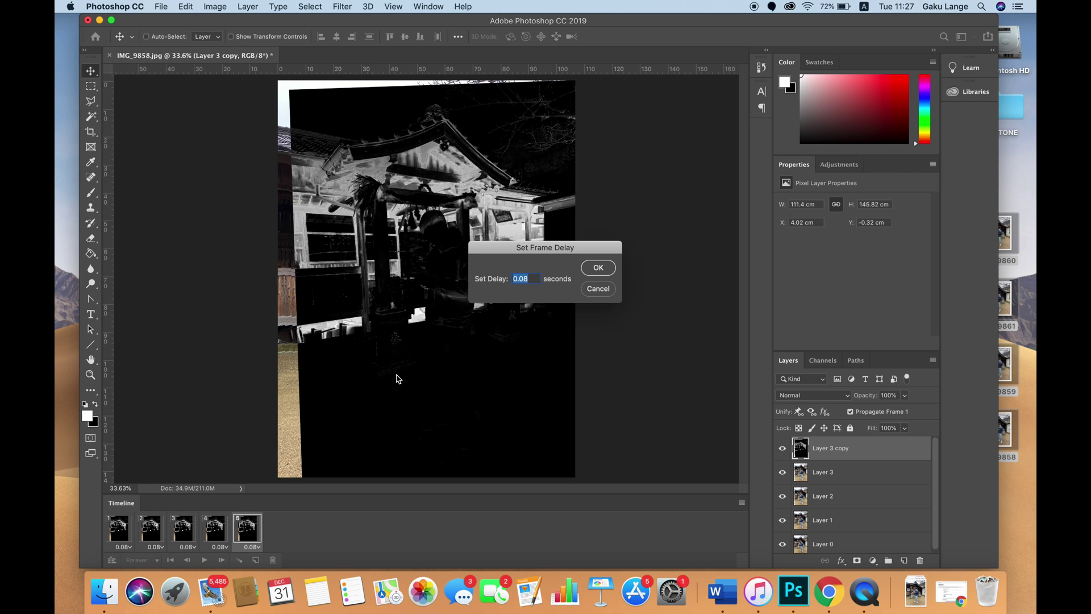
text(.0)
key(Return)
click(117, 531)
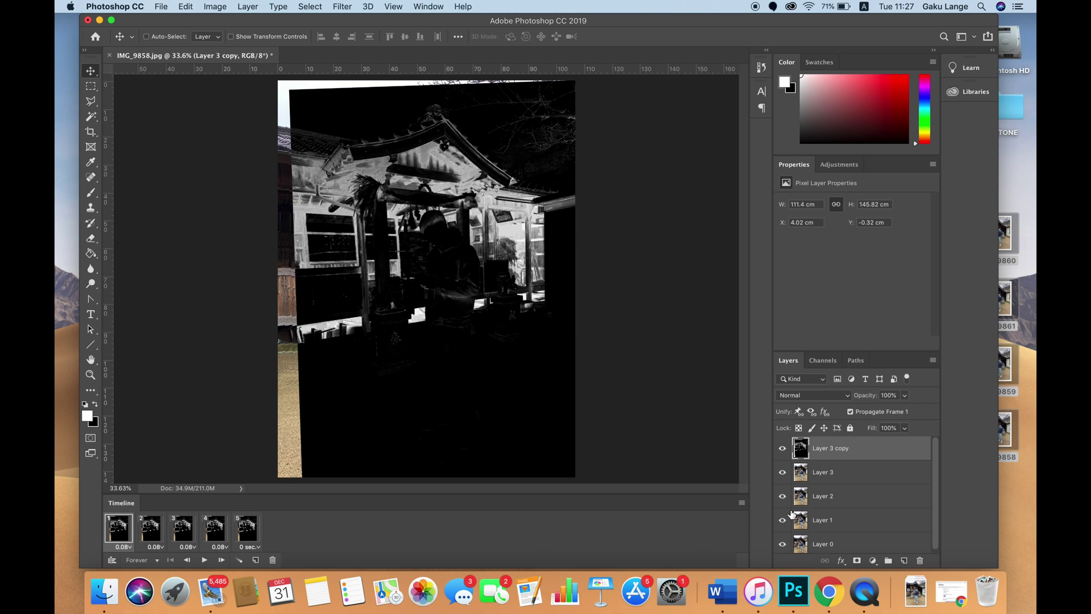
Set frame 1 to show Layer 0, frame 2 Layer 1 and frame 3 Layer 2.
drag(782, 447, 783, 519)
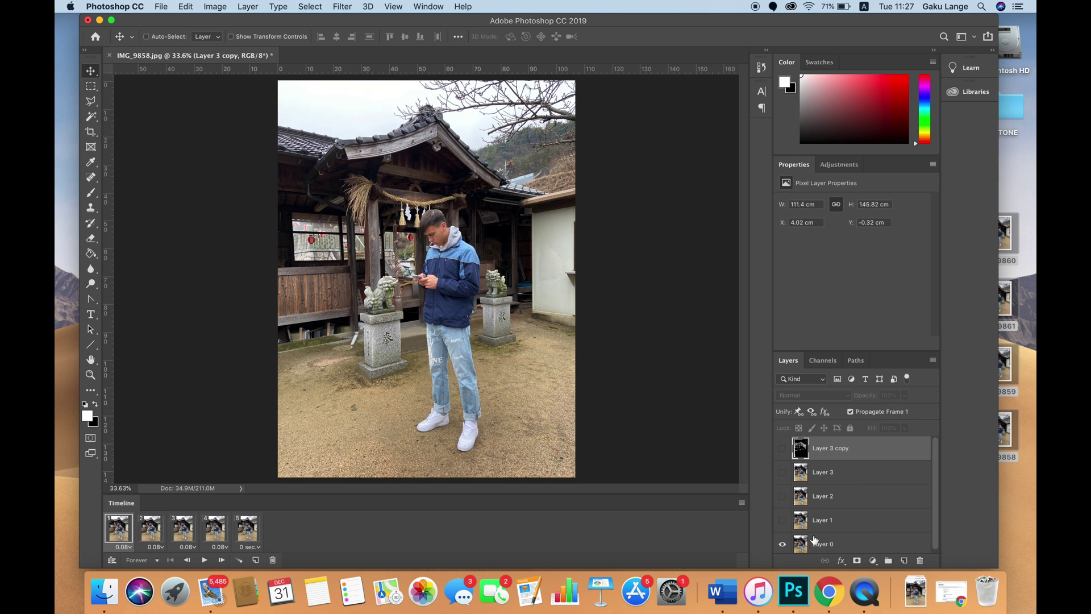
click(848, 548)
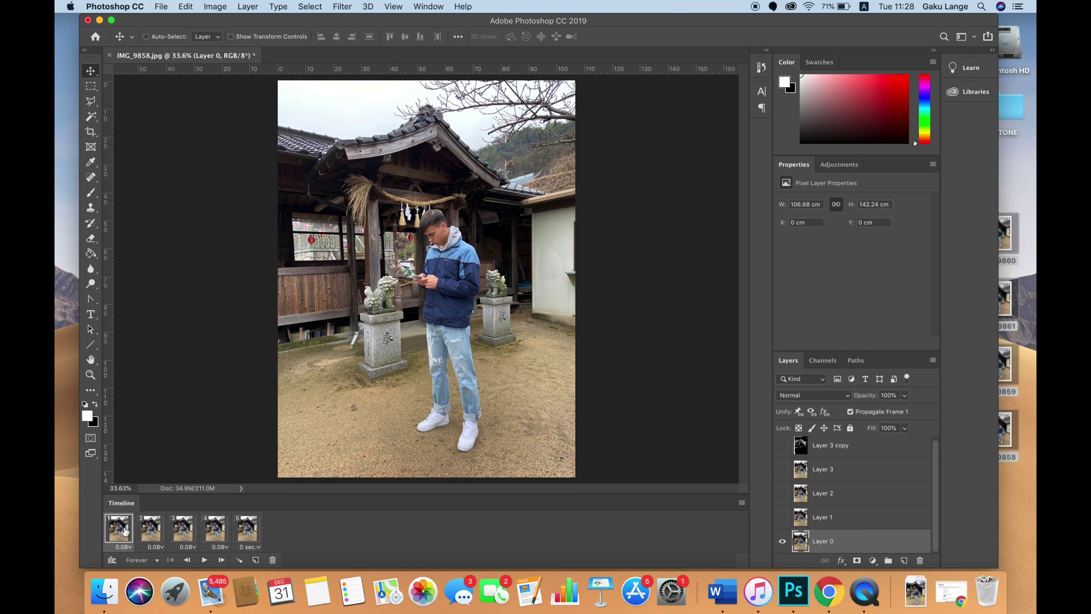
click(155, 527)
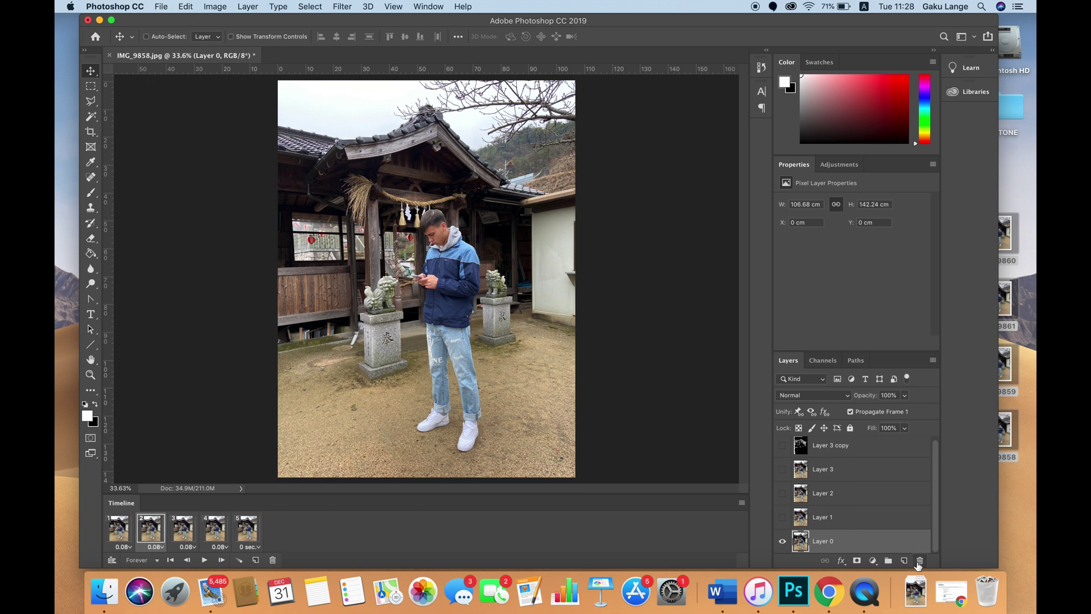
click(782, 517)
click(783, 542)
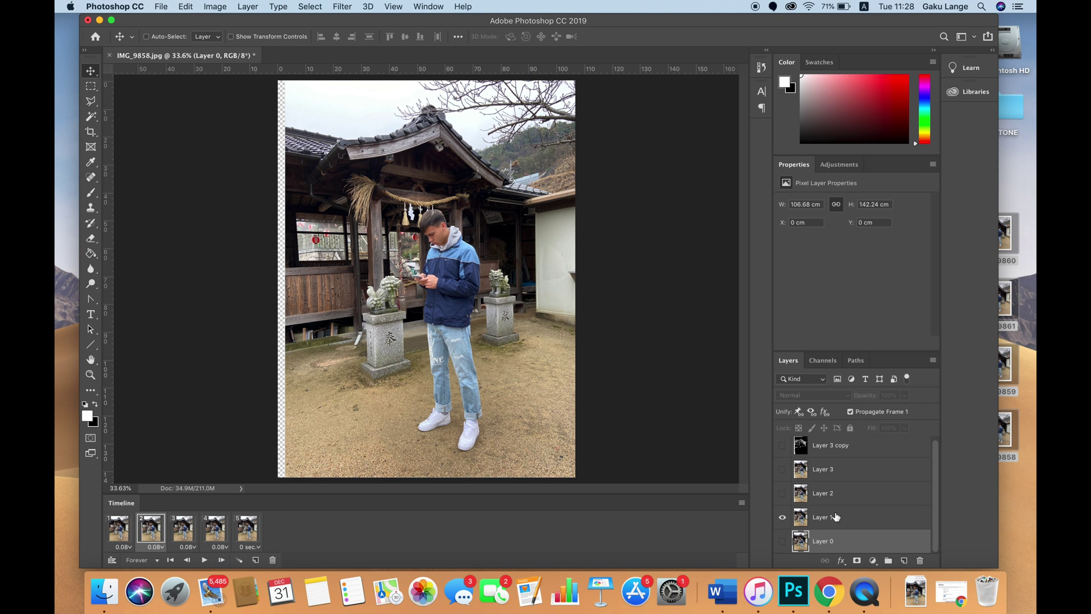
click(183, 528)
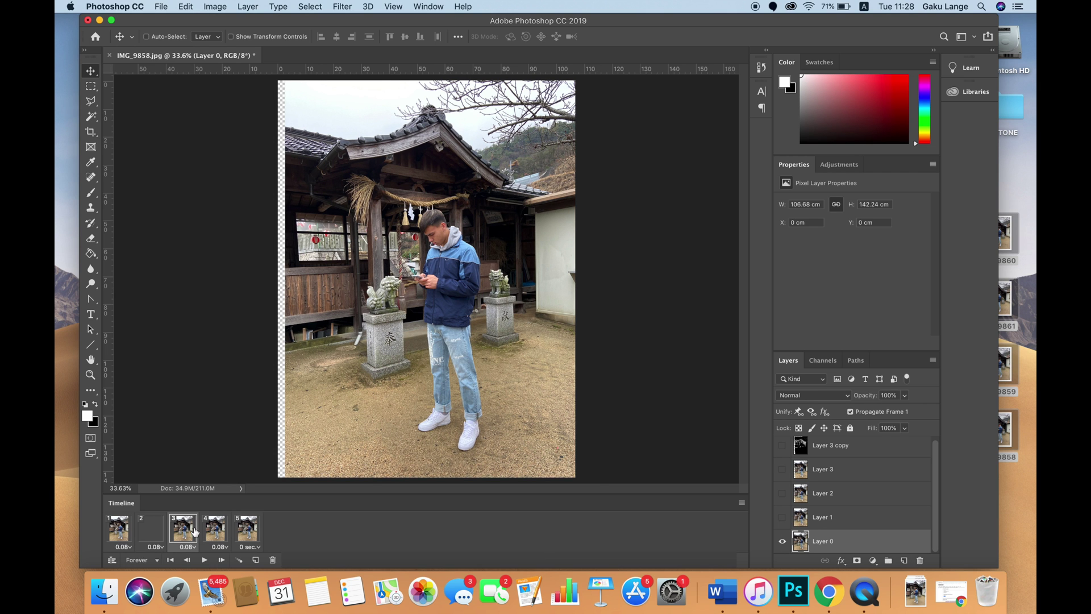
click(782, 493)
Set frame 4 to show only Layer 3 and frame 5 only Layer 3 copy.
click(214, 528)
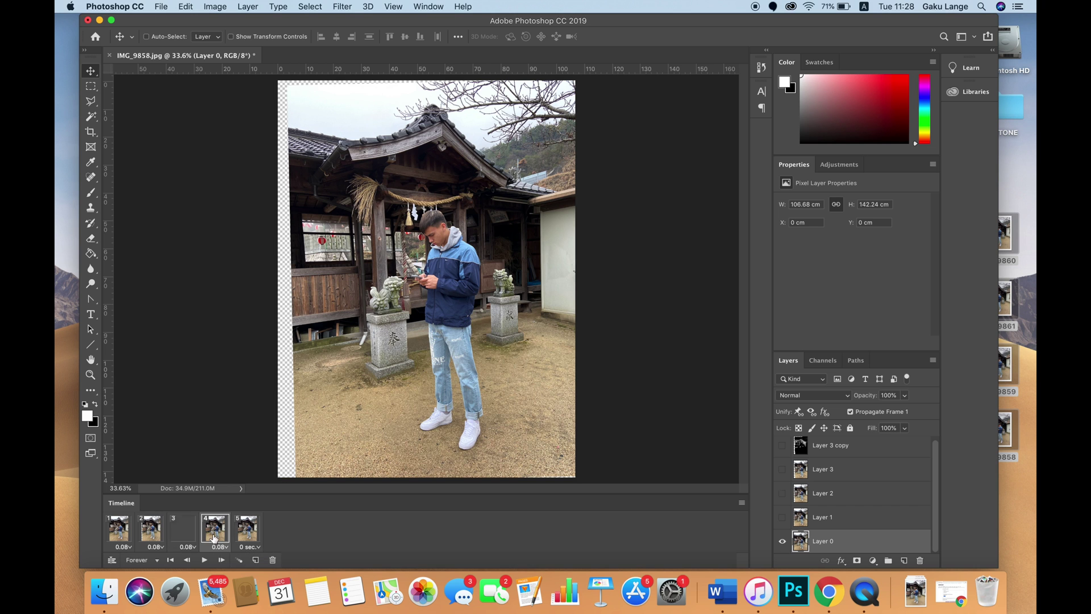
click(782, 469)
click(783, 541)
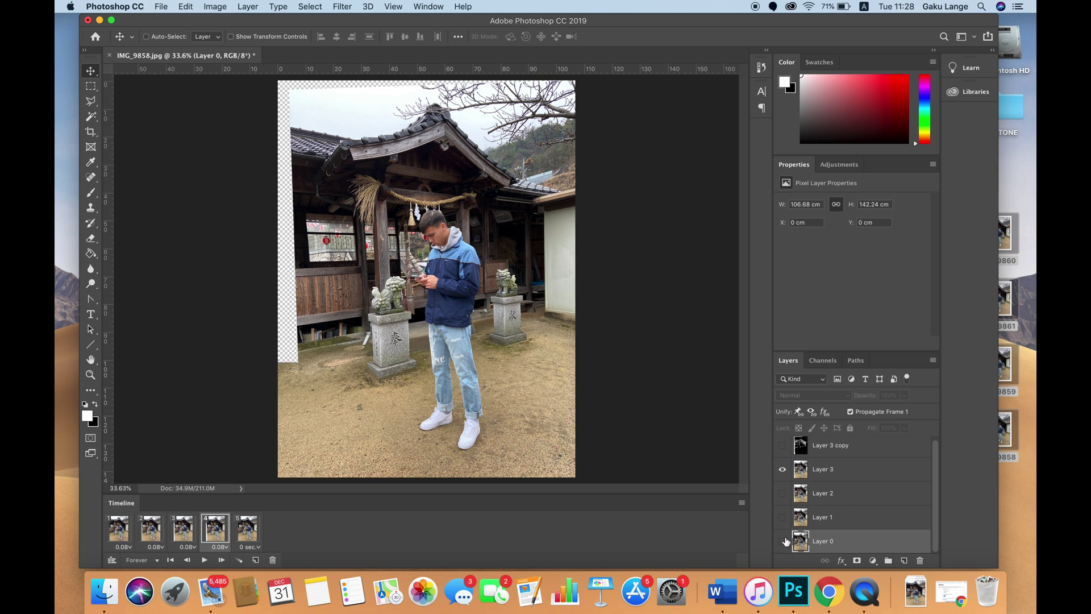
click(247, 528)
click(782, 445)
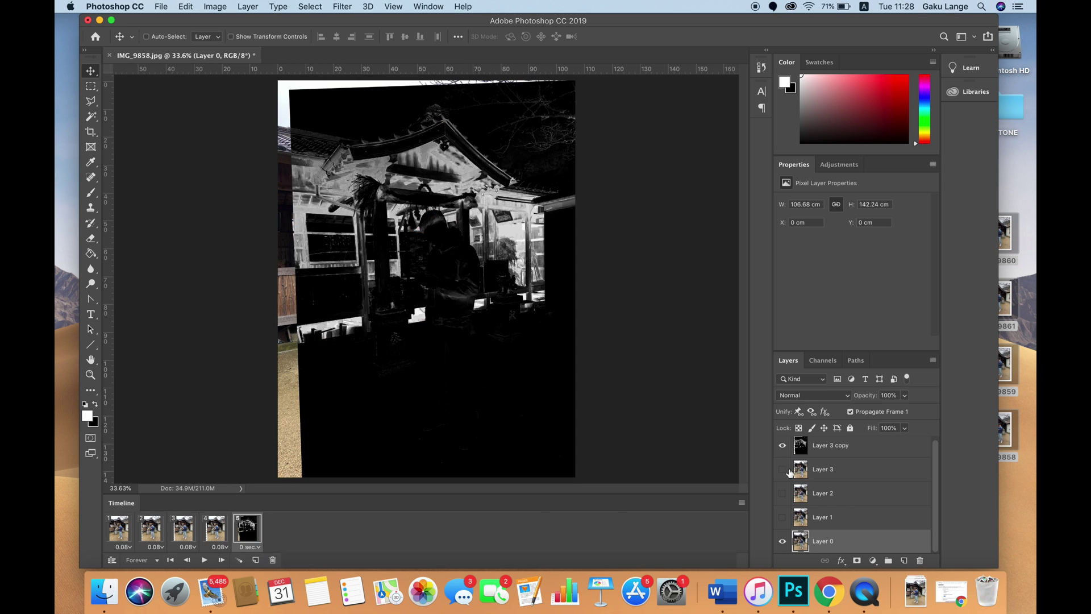
click(783, 541)
Preview the animation from frame 1, then stop playback.
click(118, 531)
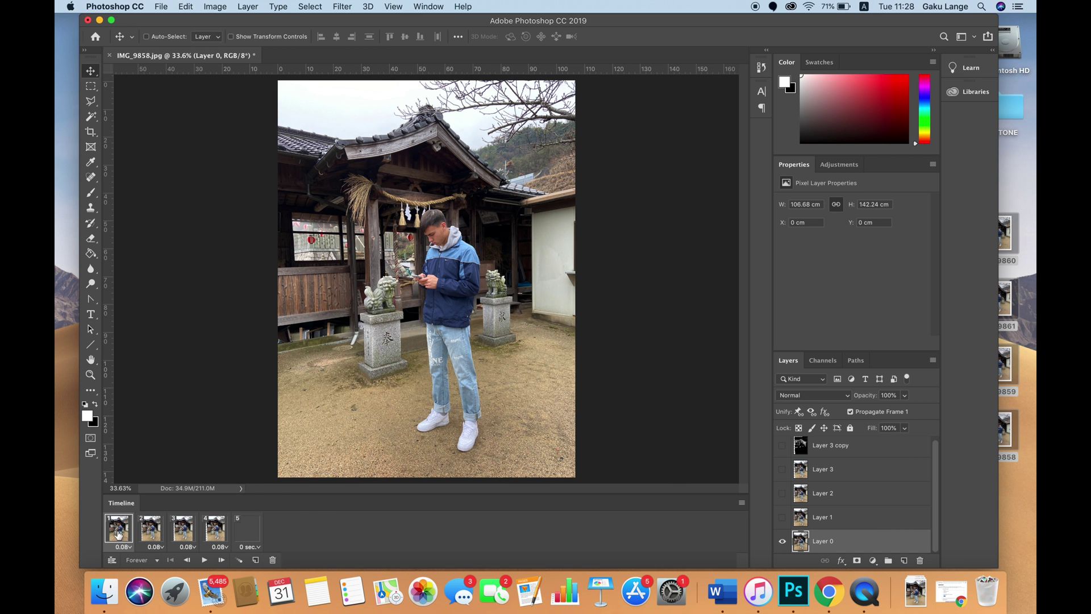
key(space)
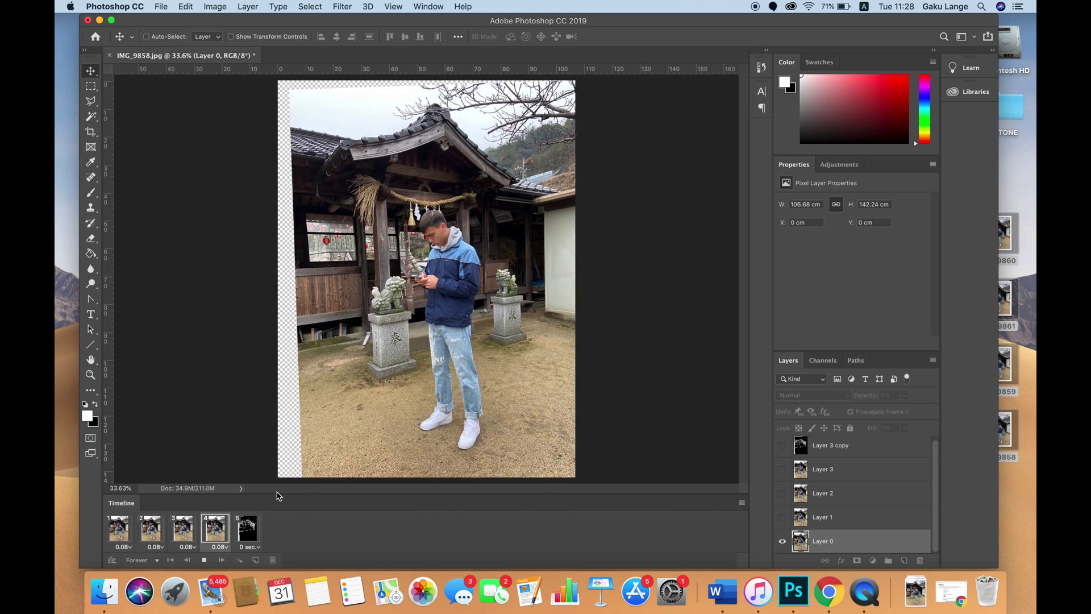
key(space)
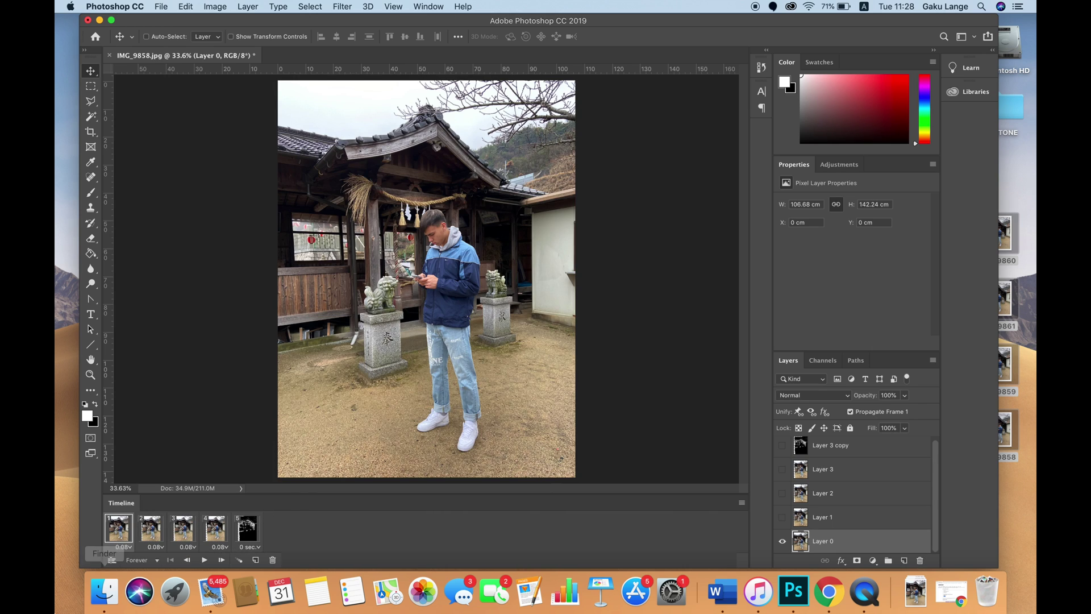
click(207, 529)
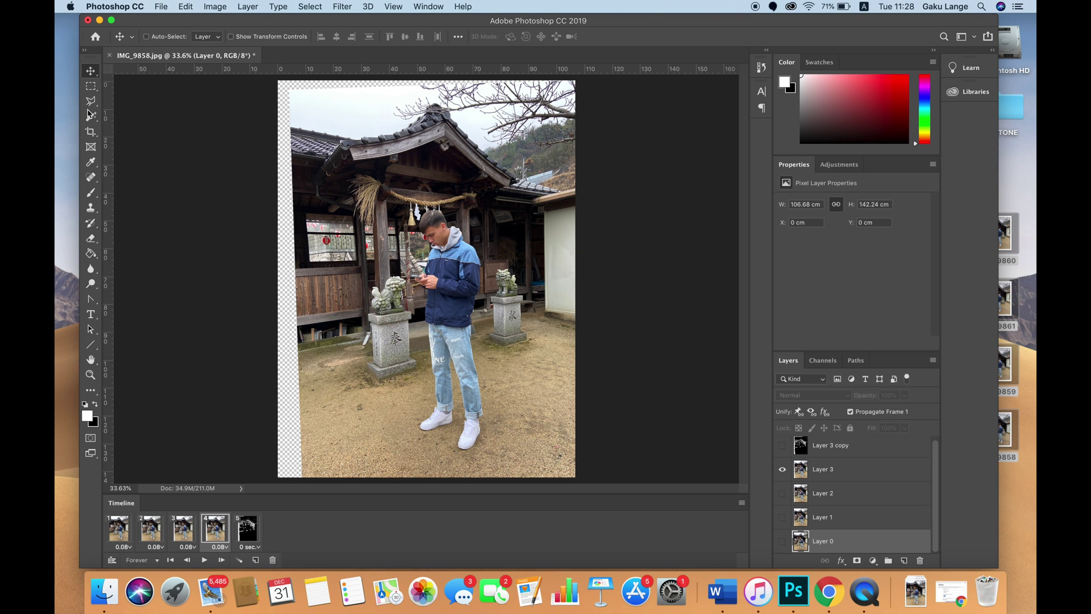
Crop off the transparent left strip, leaving layers 97.97 × 136.56 cm, and stop playback.
click(91, 132)
drag(279, 82, 288, 85)
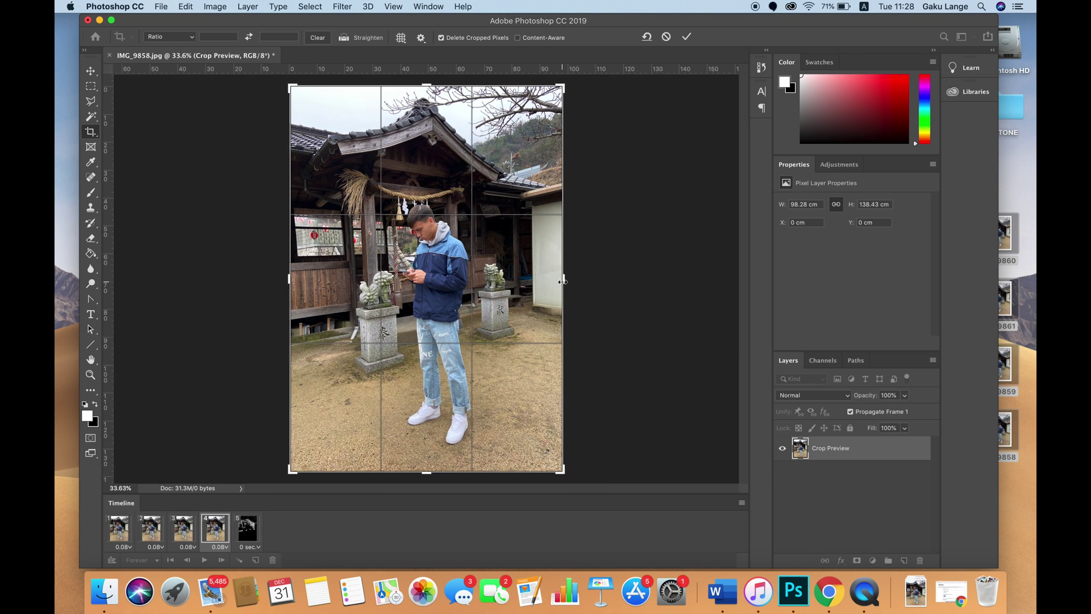
key(Return)
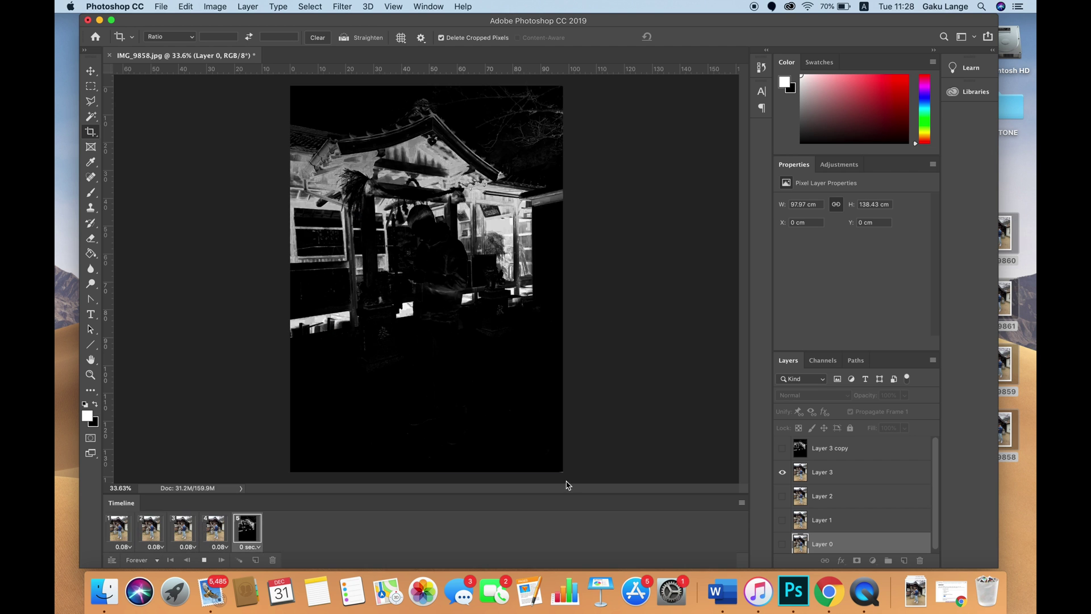
click(513, 428)
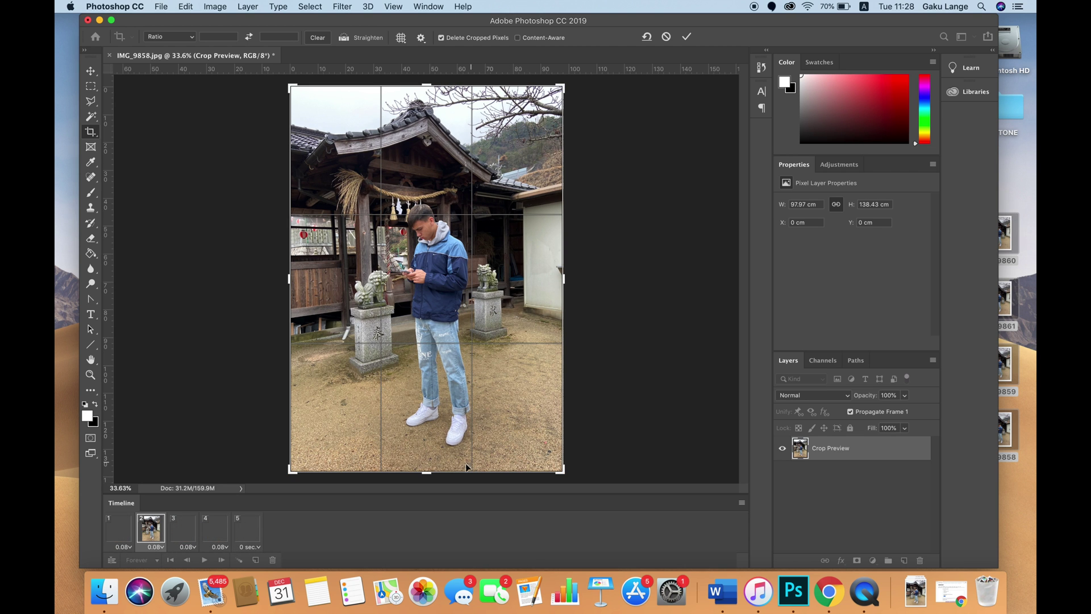
key(Return)
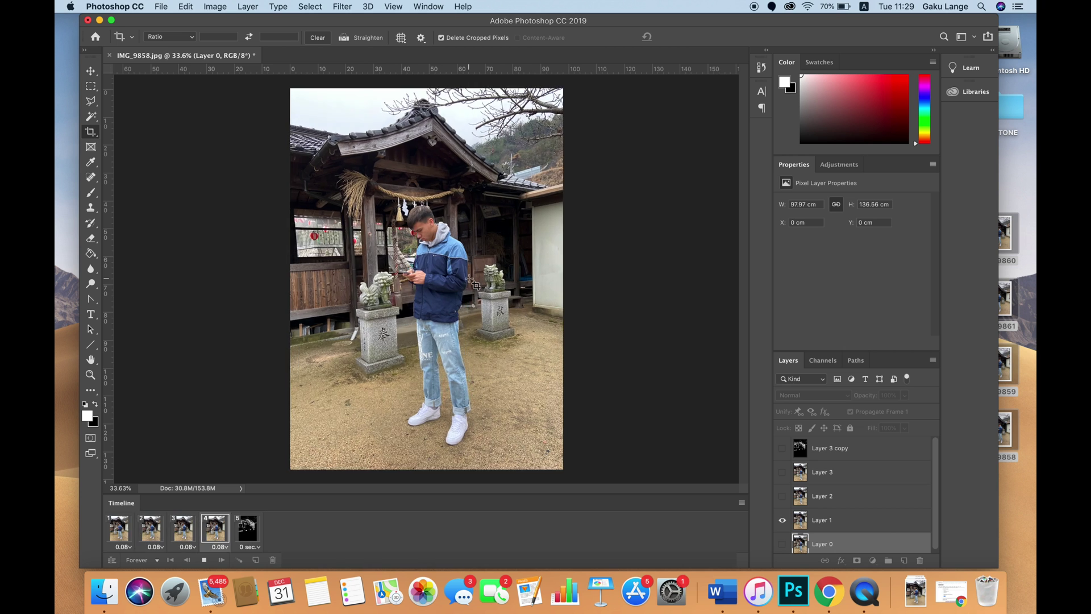
key(space)
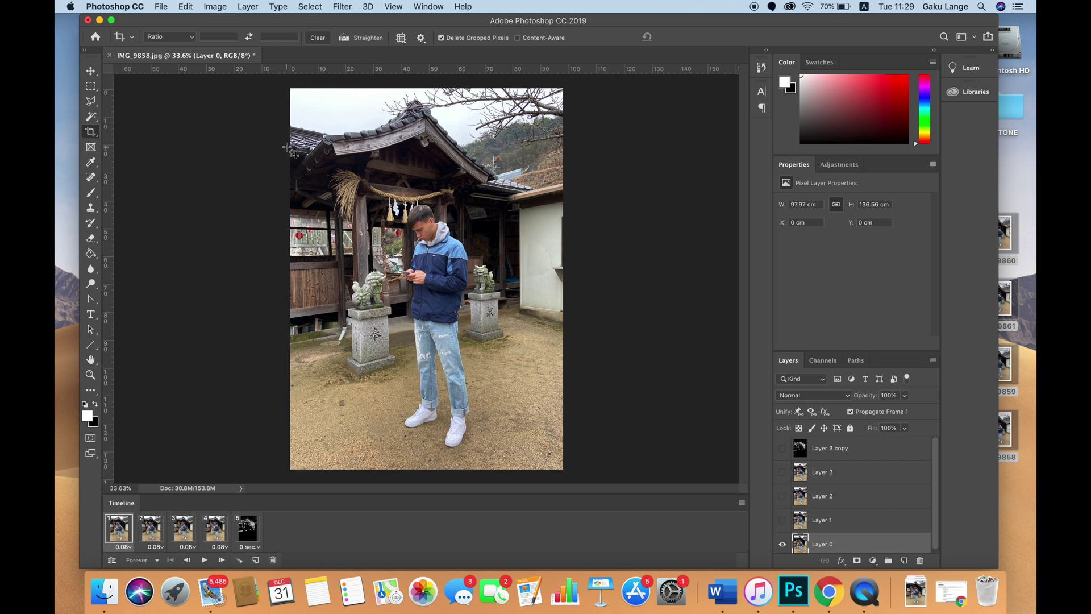
Export the animation via Save for Web at 2000 px height as IMG_9858.gif to the Desktop.
click(162, 7)
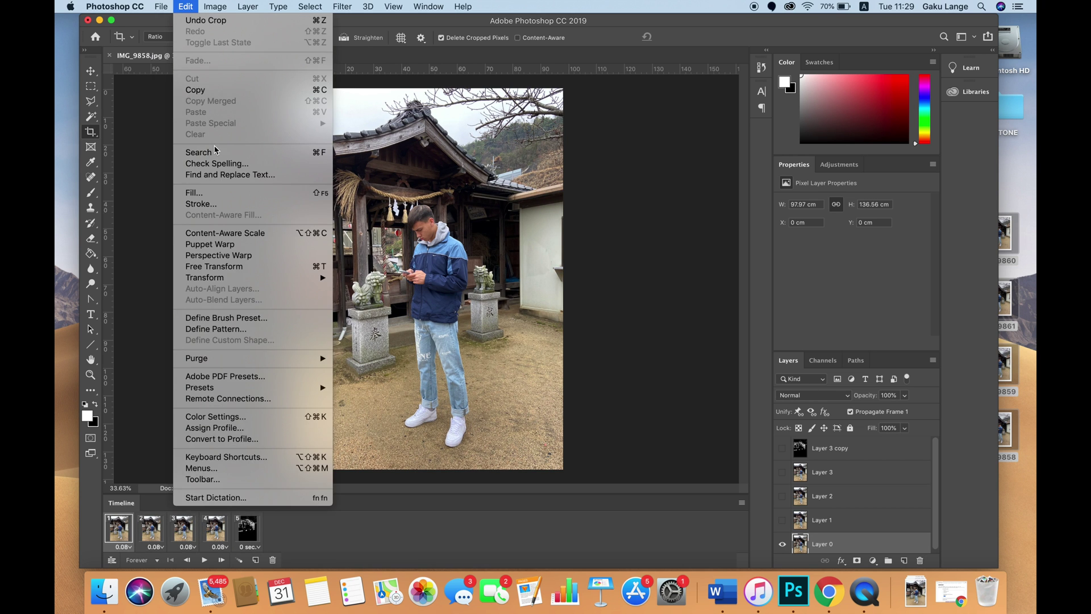
mouse_move(202, 155)
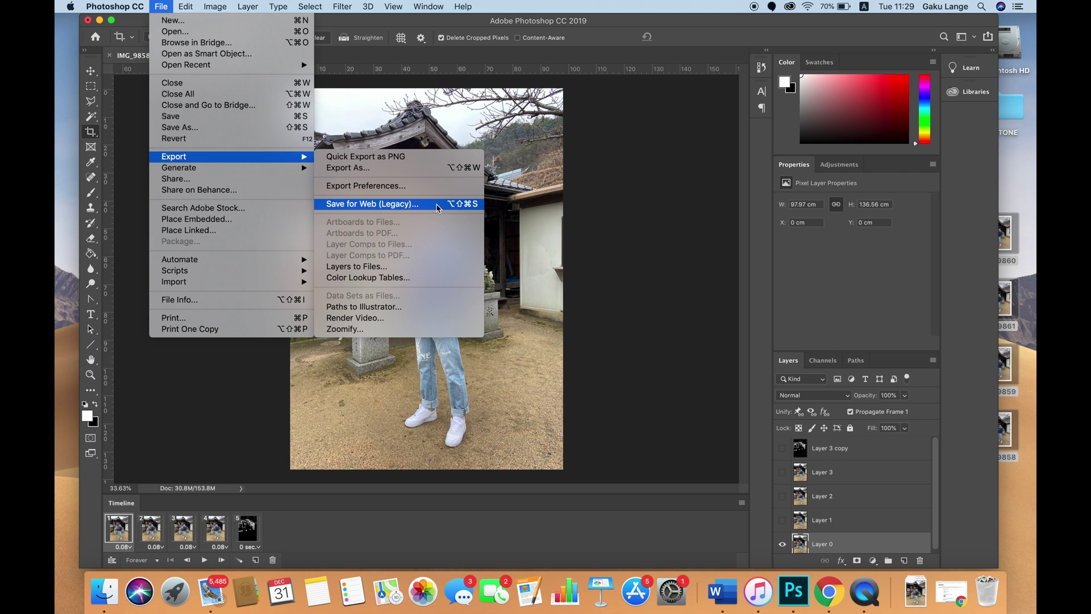
click(438, 208)
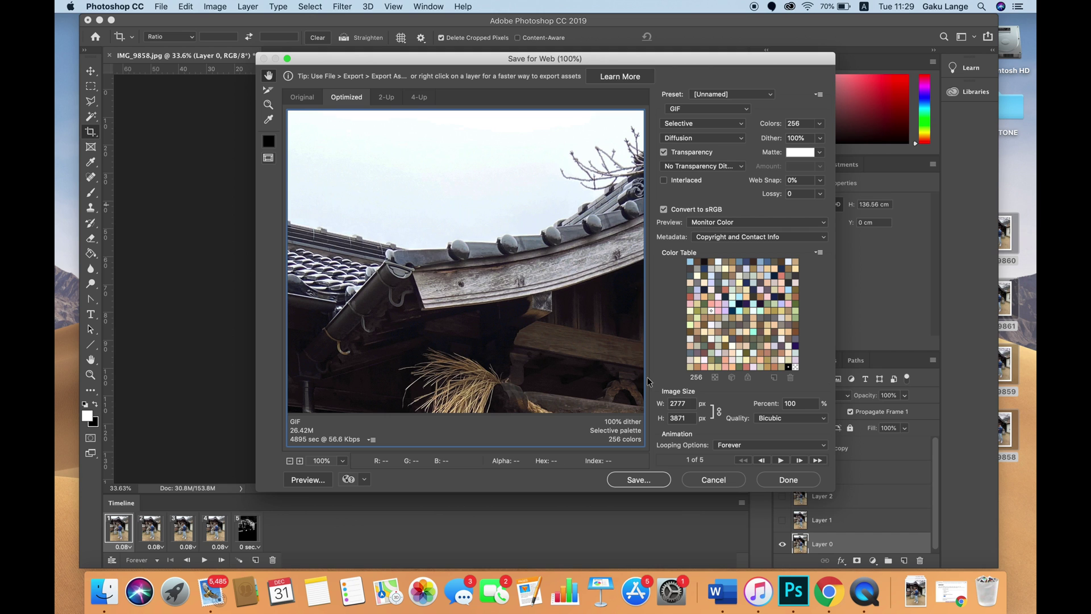
drag(687, 418, 671, 418)
text(2000)
click(685, 404)
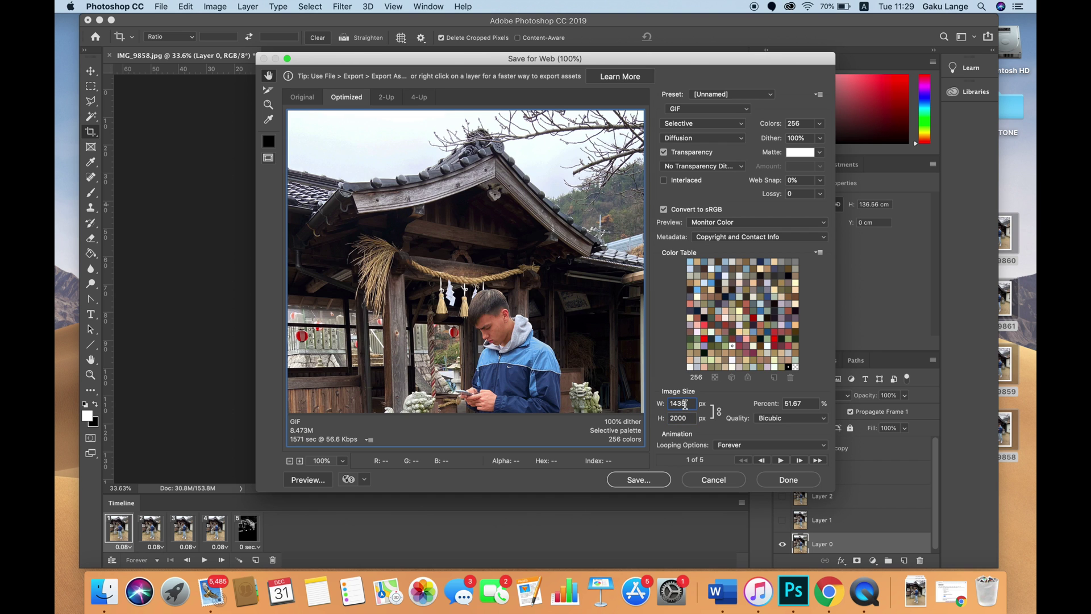
click(638, 479)
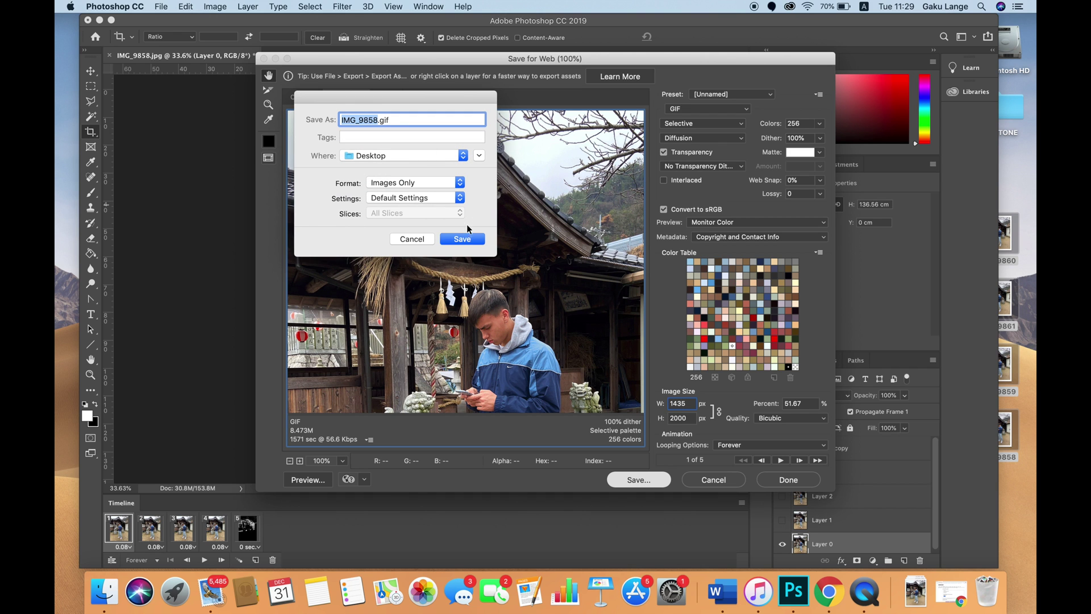
click(464, 239)
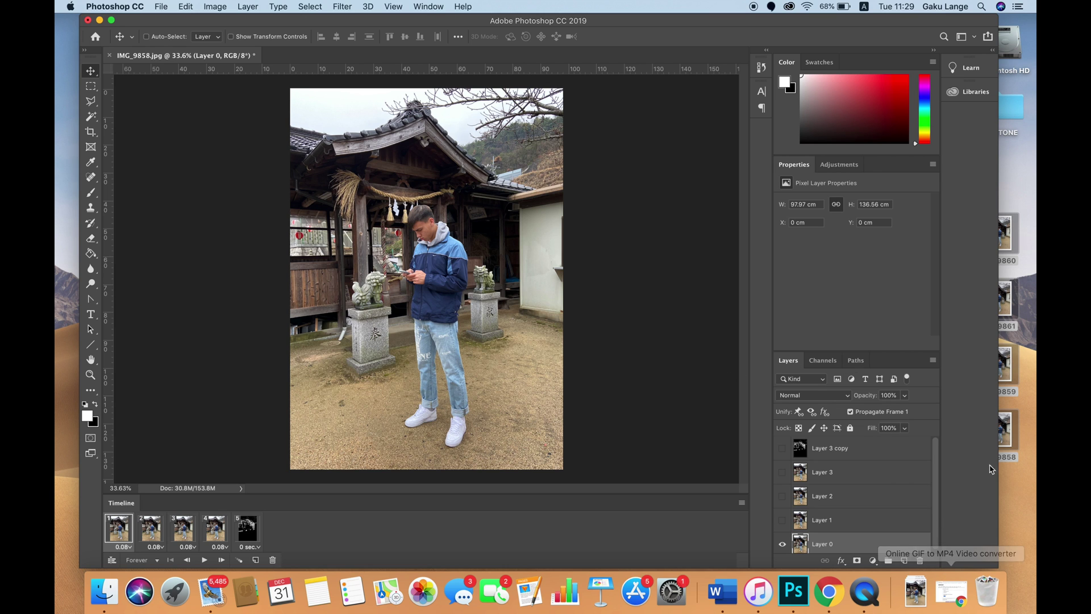
Upload IMG_9858.gif from the Desktop to the ezgif GIF to MP4 converter.
click(950, 594)
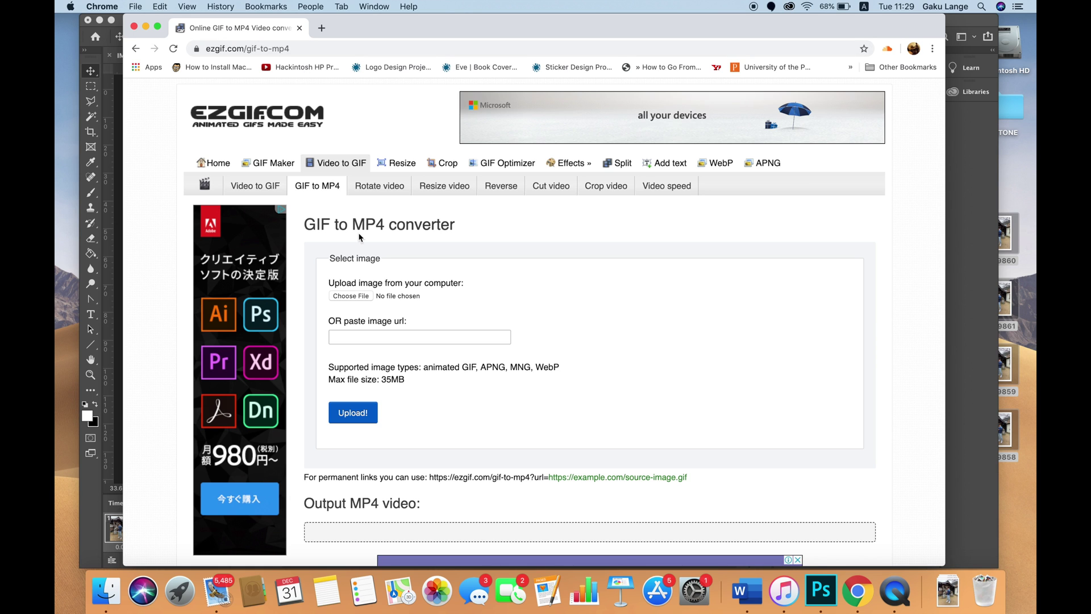
click(366, 296)
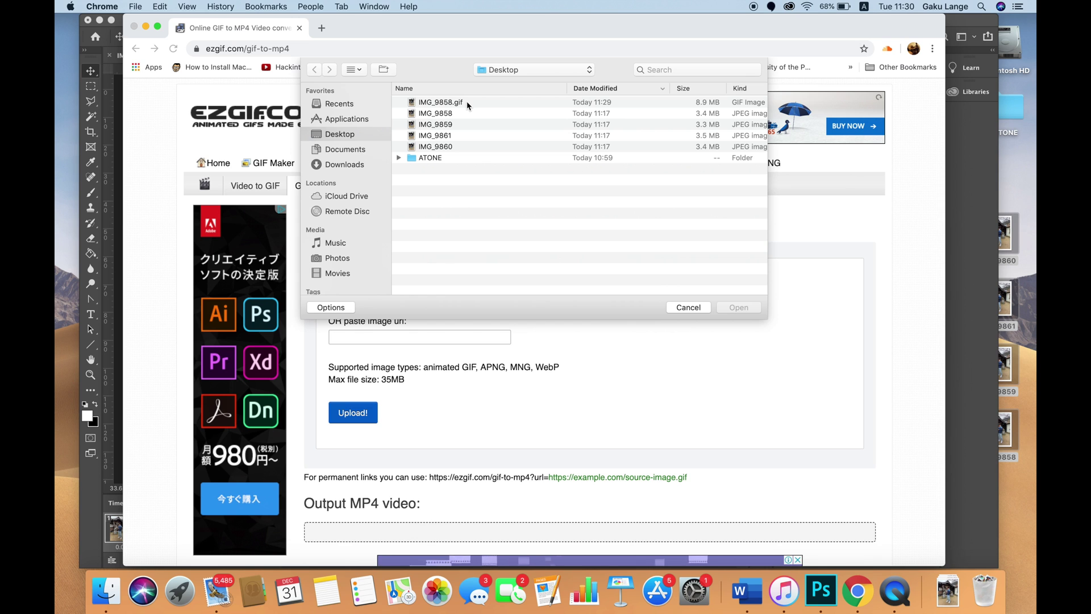
click(465, 102)
click(738, 307)
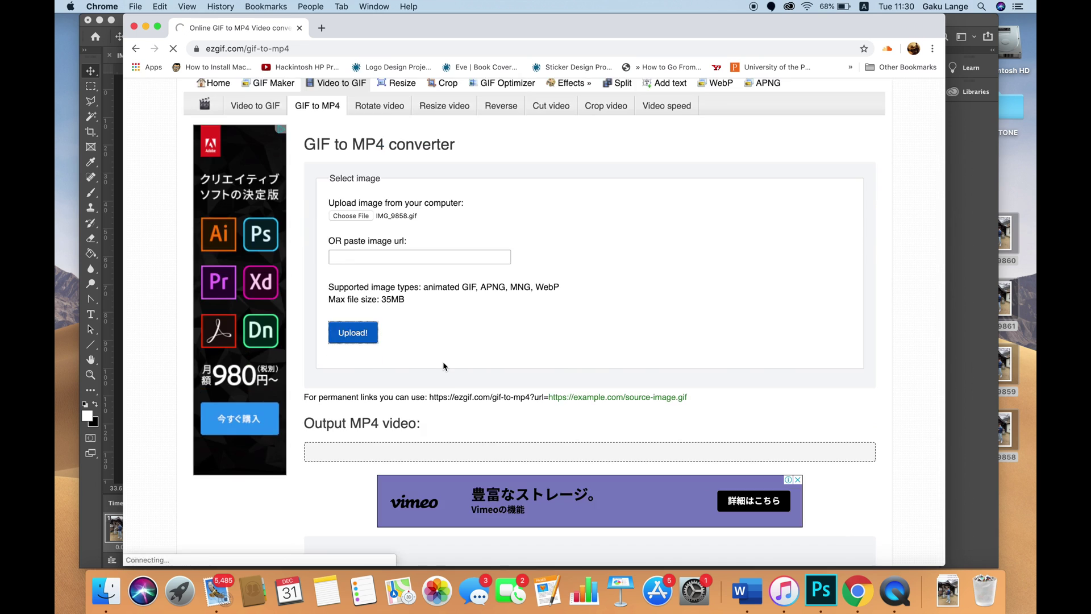
Convert the uploaded GIF to a 1434 × 2000 MP4 and download it.
scroll(545, 397, down, 10)
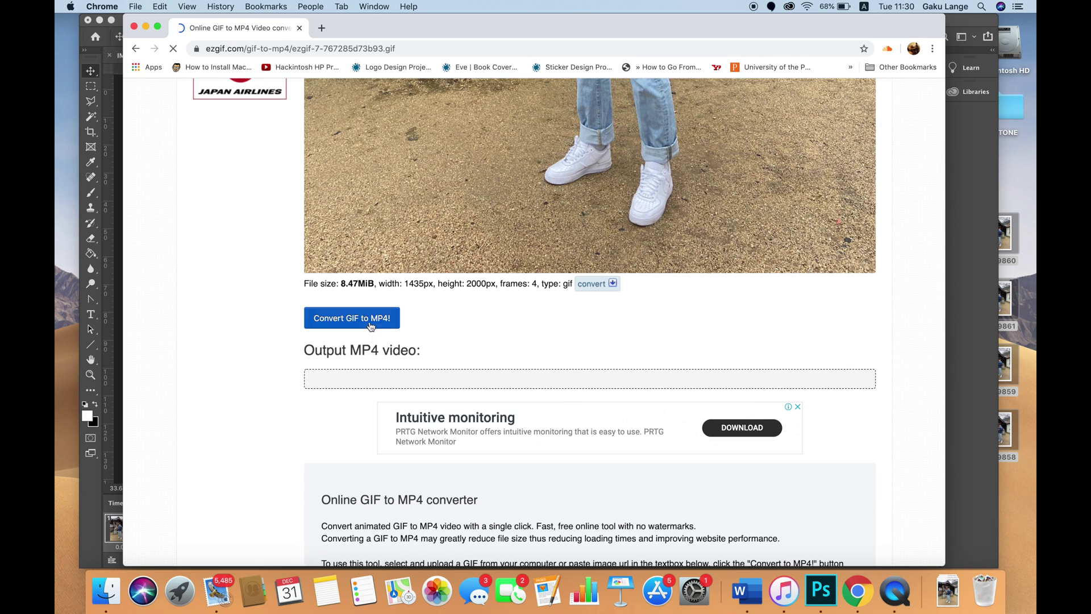
click(370, 325)
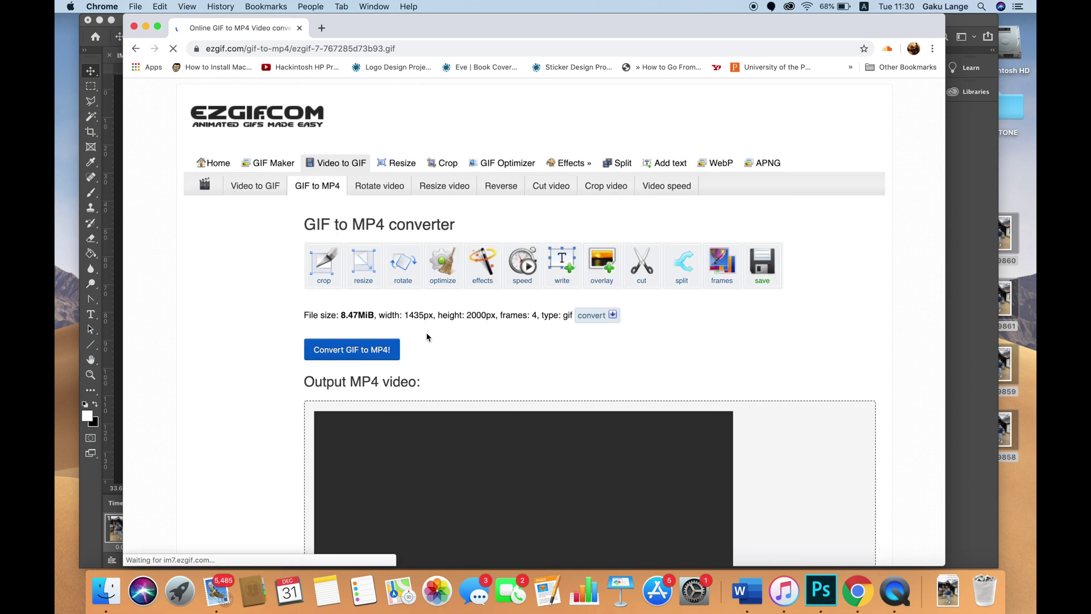
scroll(742, 392, down, 15)
scroll(741, 389, down, 1)
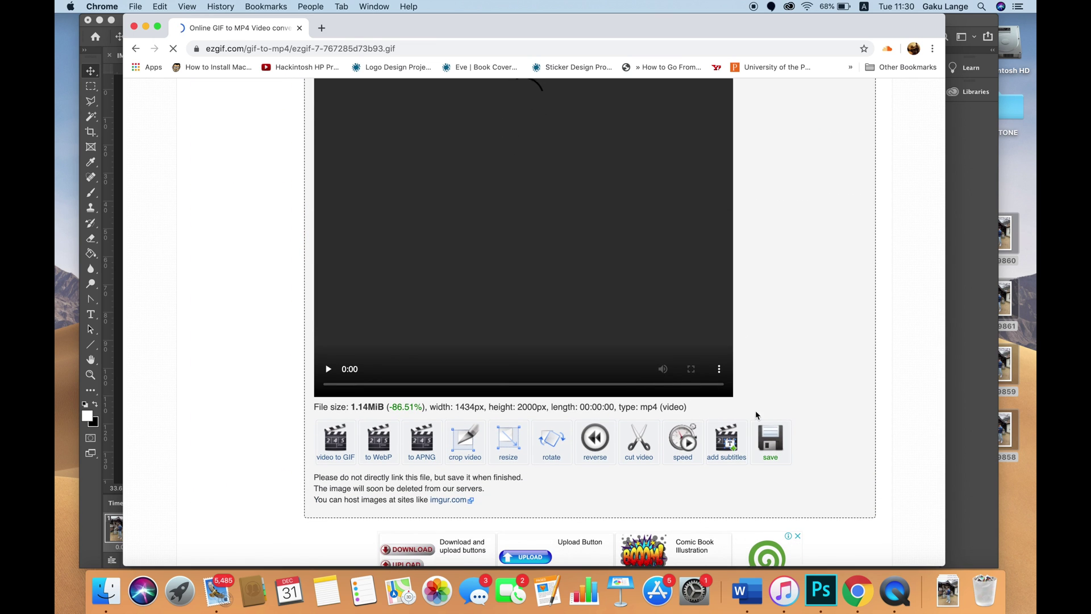
click(768, 443)
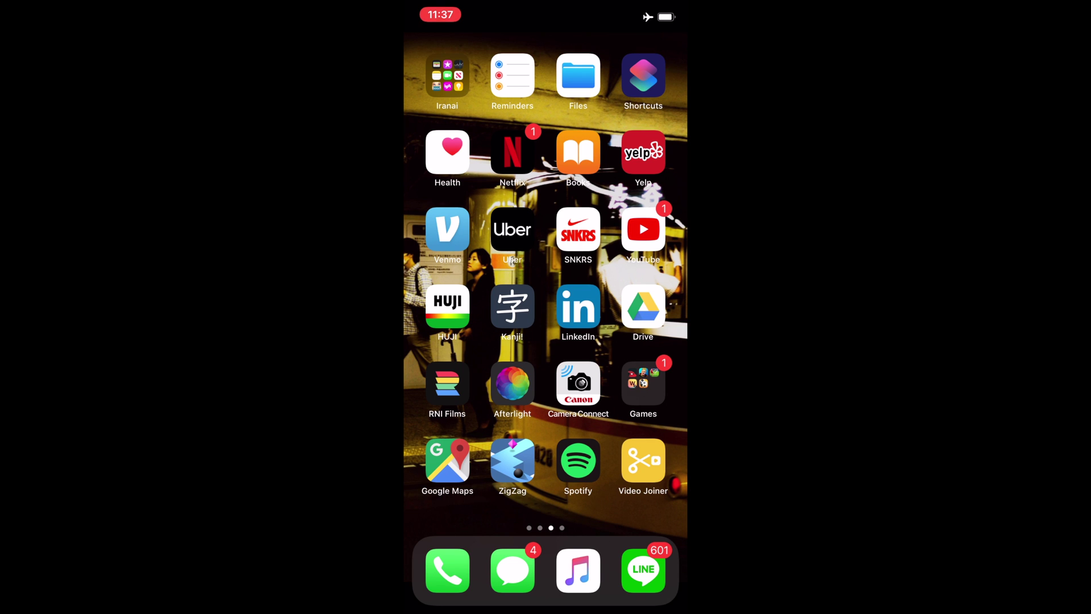
Launch Video Joiner & Trimmer and start a new empty project.
click(643, 460)
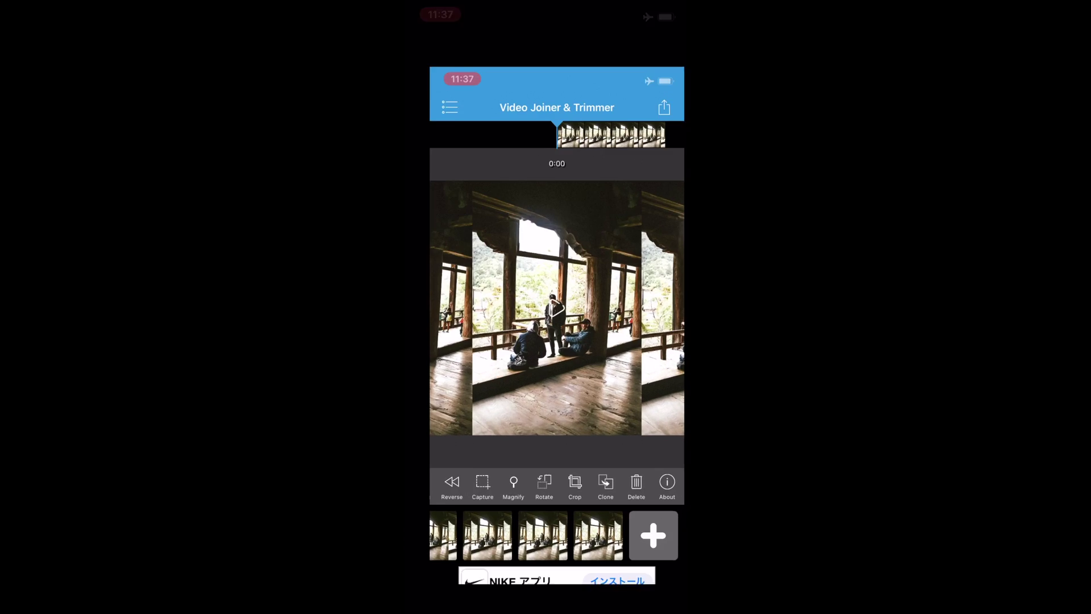
click(426, 45)
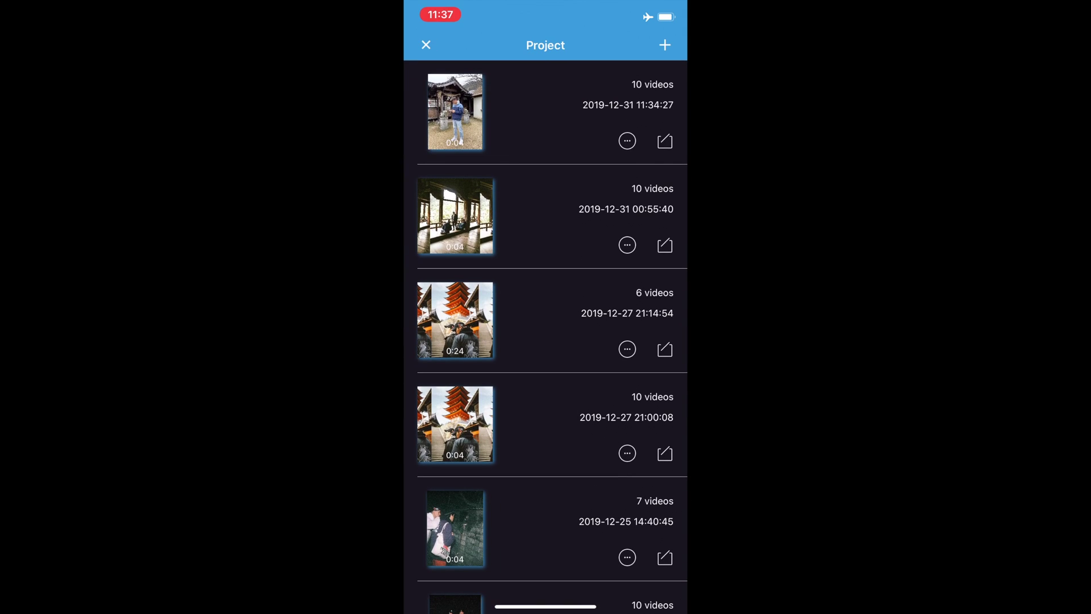
click(662, 44)
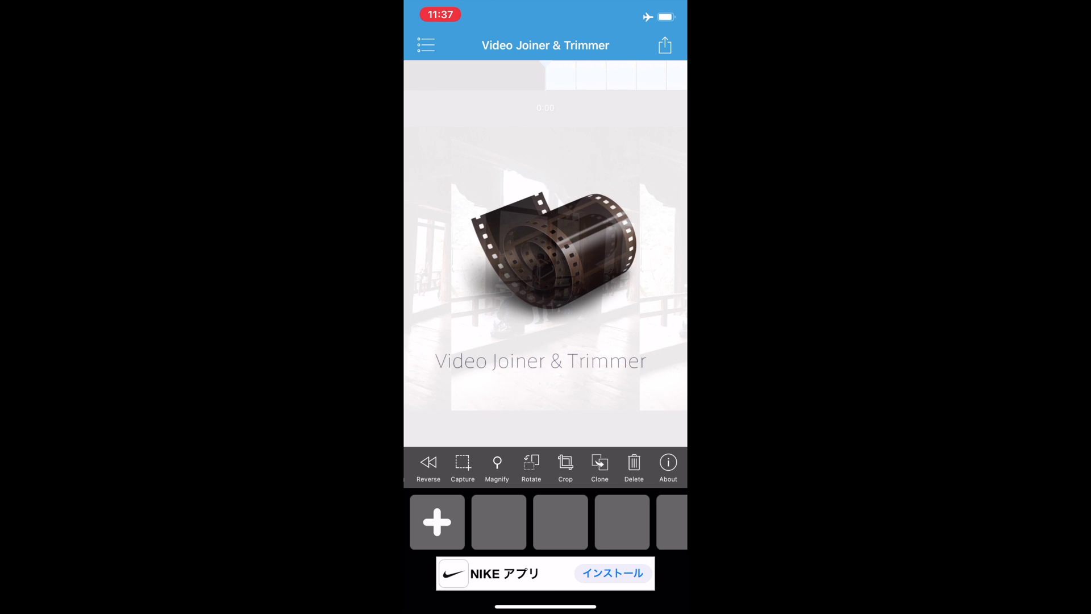
Import the shrine video of the man into the new project.
click(437, 522)
click(543, 453)
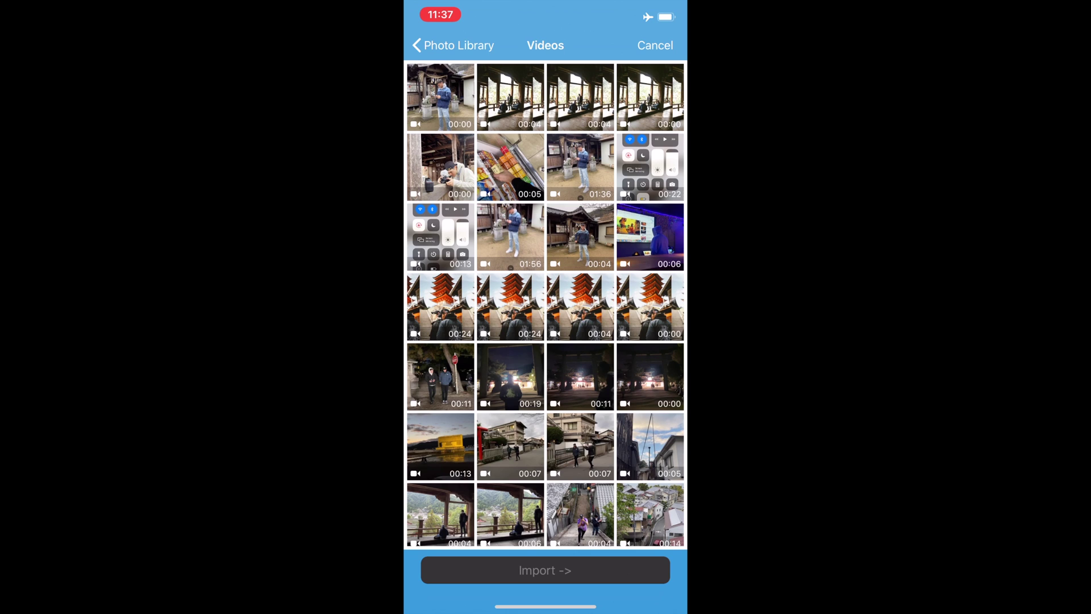
click(441, 96)
click(544, 570)
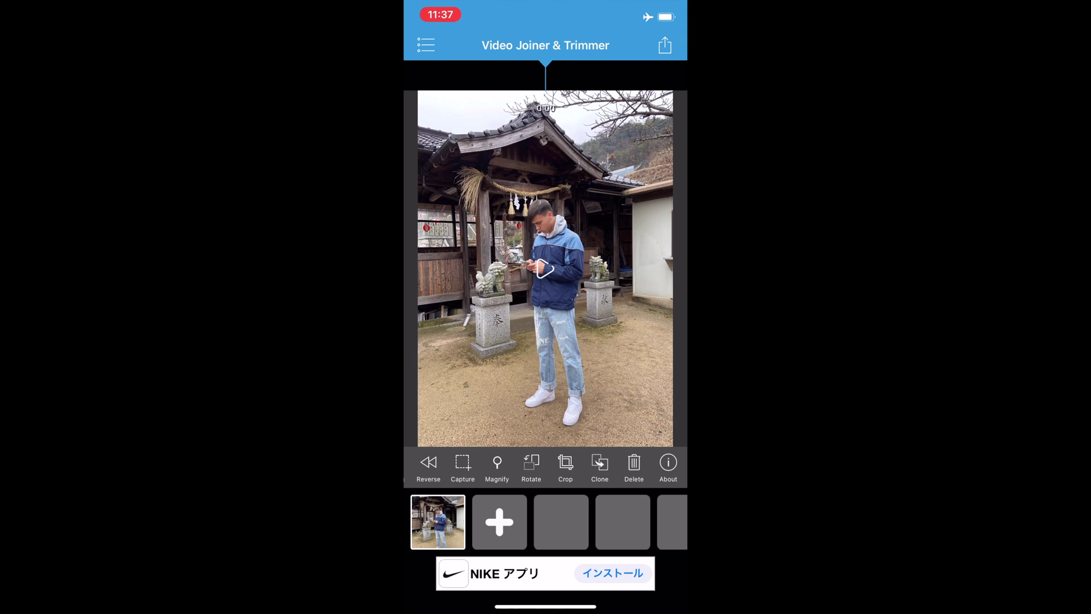
drag(568, 462, 477, 462)
Clone the shrine clip three times so four copies play in a row.
click(600, 462)
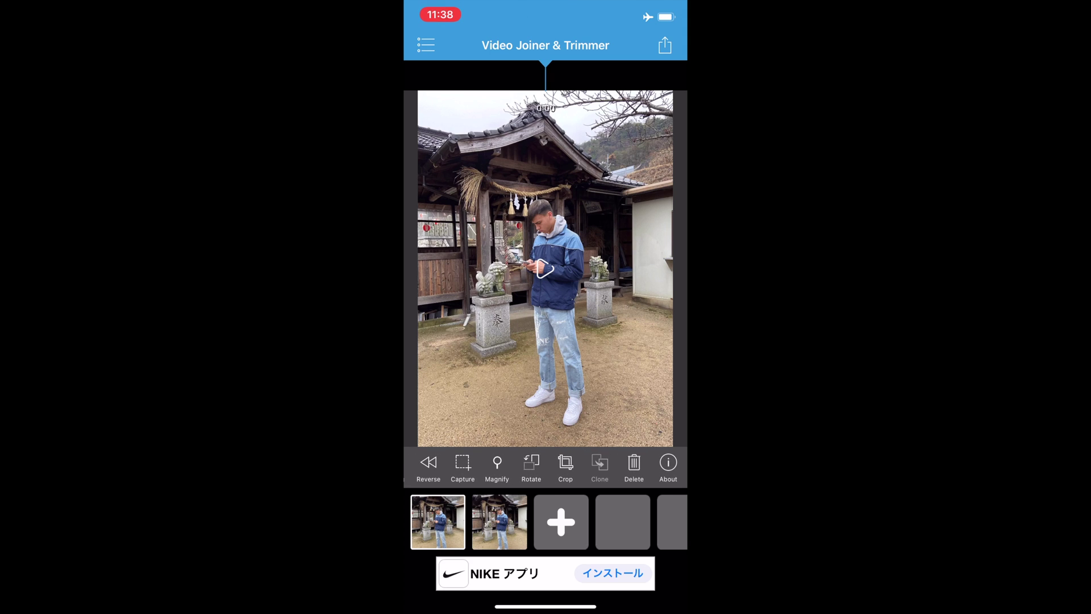
click(600, 462)
click(600, 461)
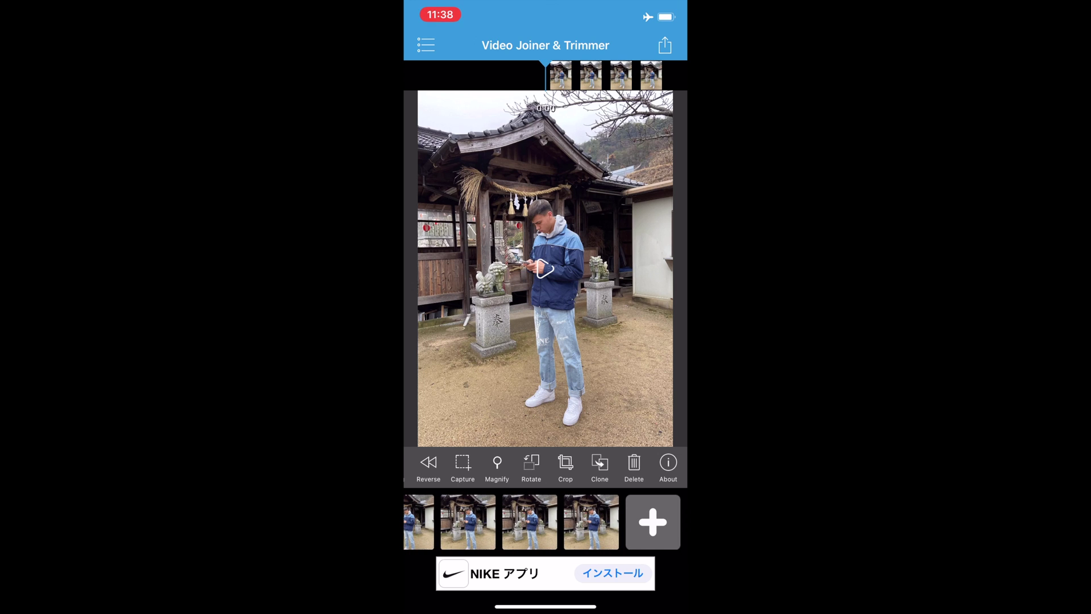
Preview the lengthened video and render it to Photos.
click(544, 268)
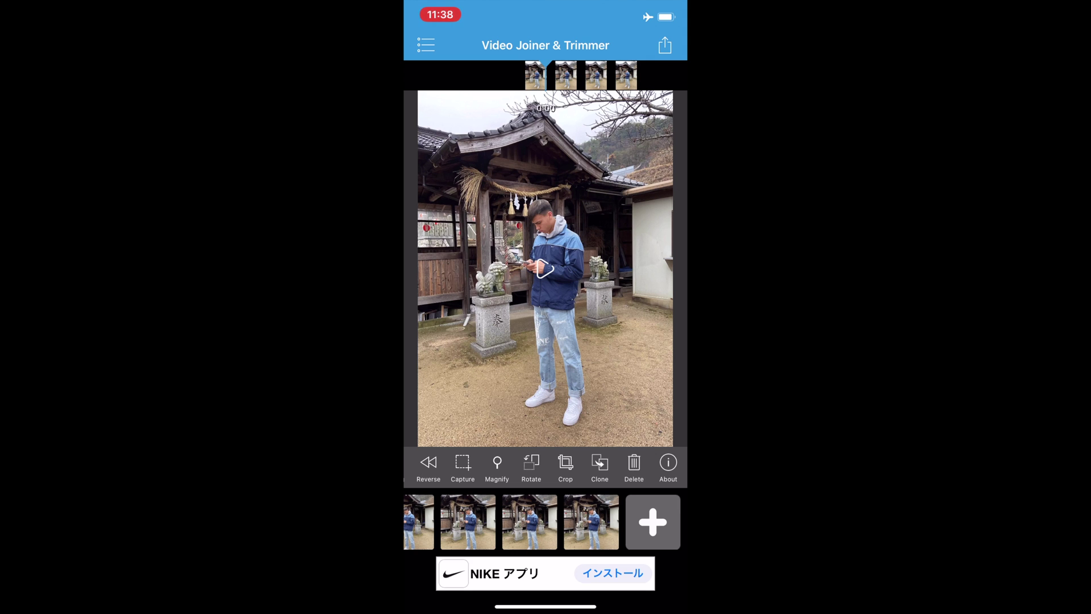
click(665, 45)
click(545, 451)
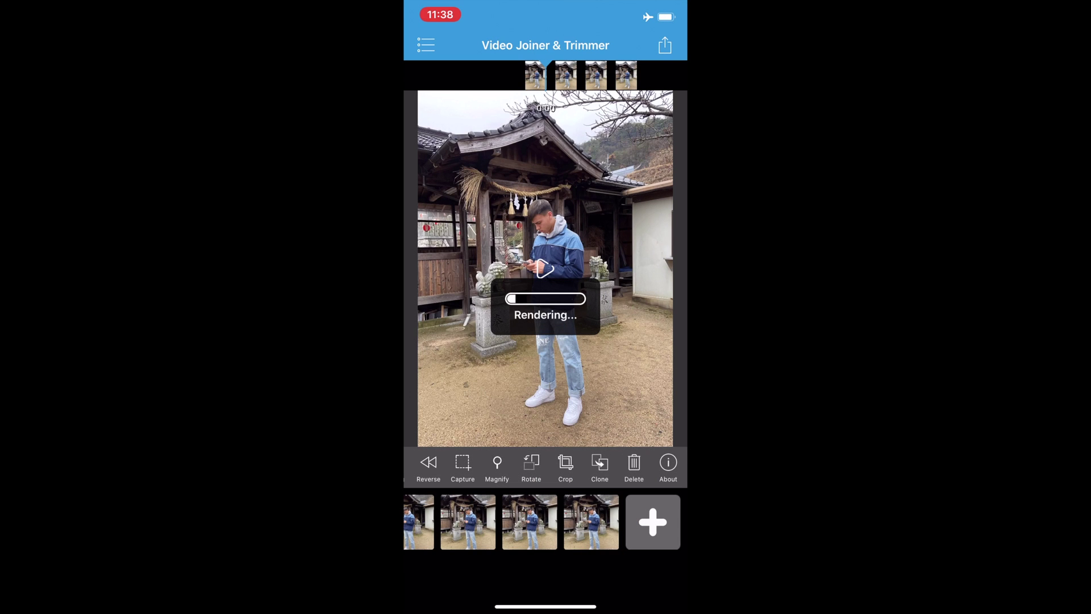